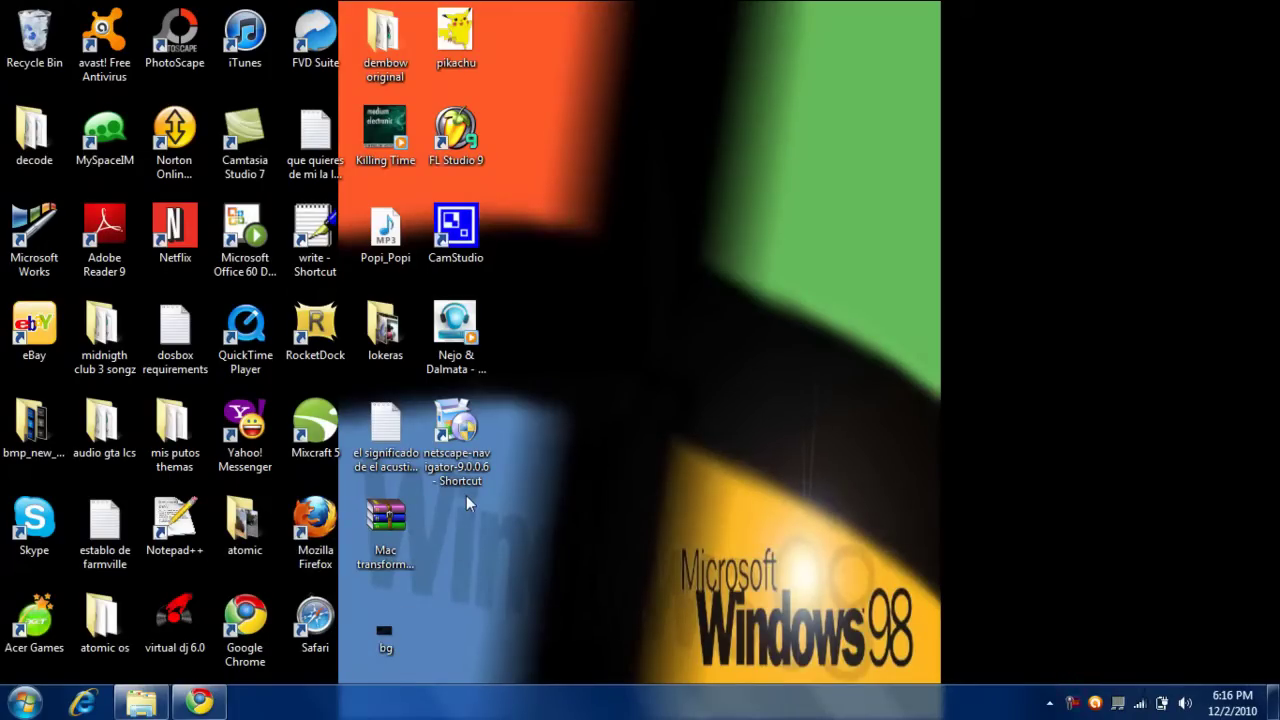
Step: Switch to the open Chrome window and look over the AOL Netscape portal page down to its footer
click(218, 702)
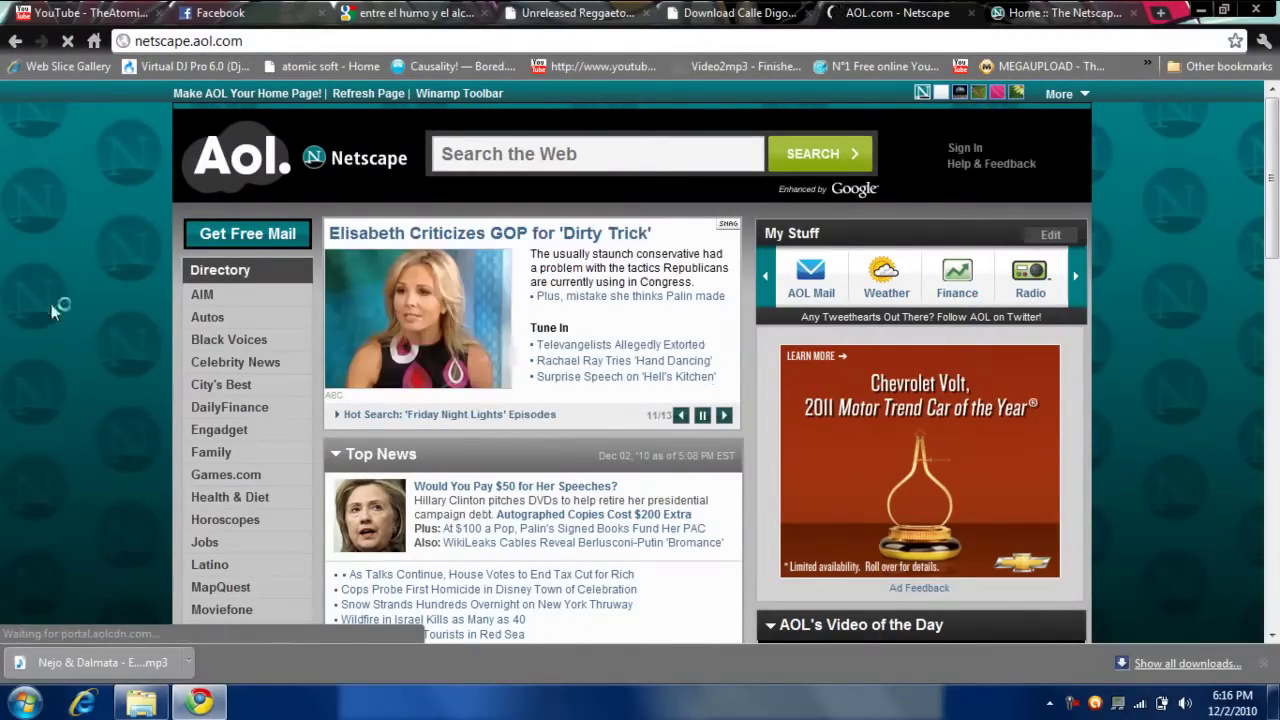
scroll(51, 304, down, 6)
scroll(51, 304, up, 4)
scroll(51, 300, down, 1)
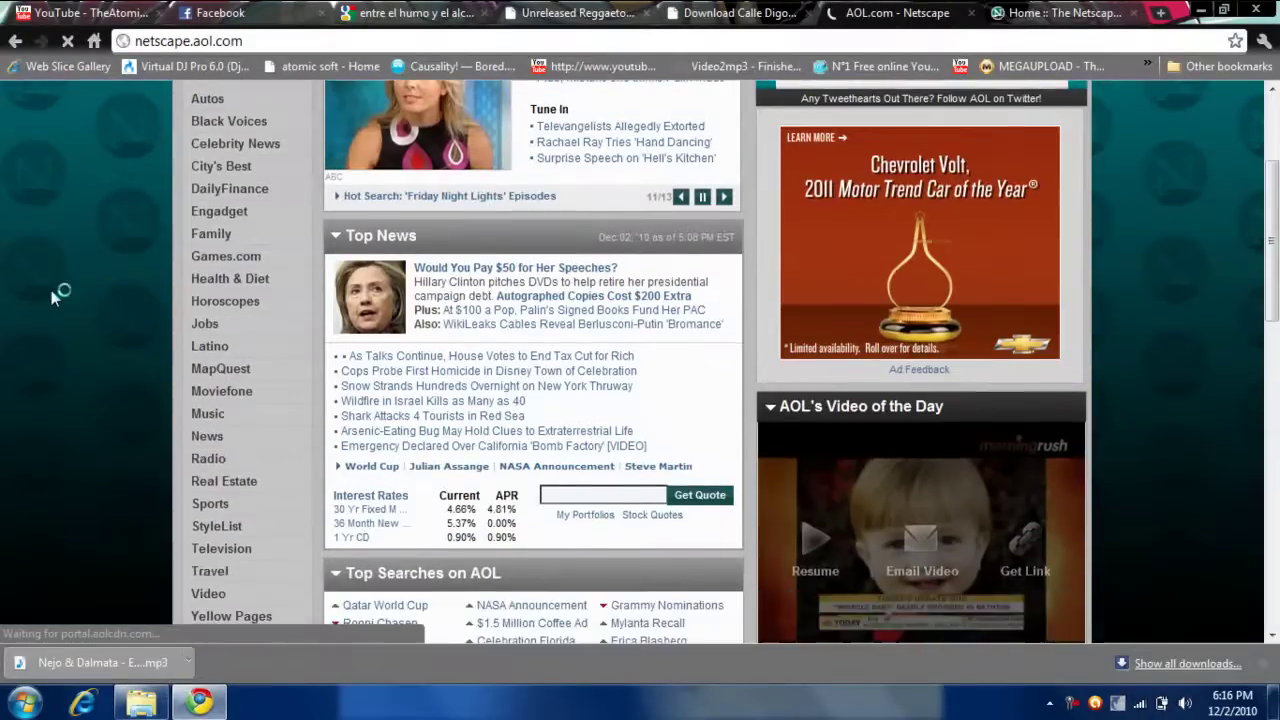
scroll(51, 290, down, 10)
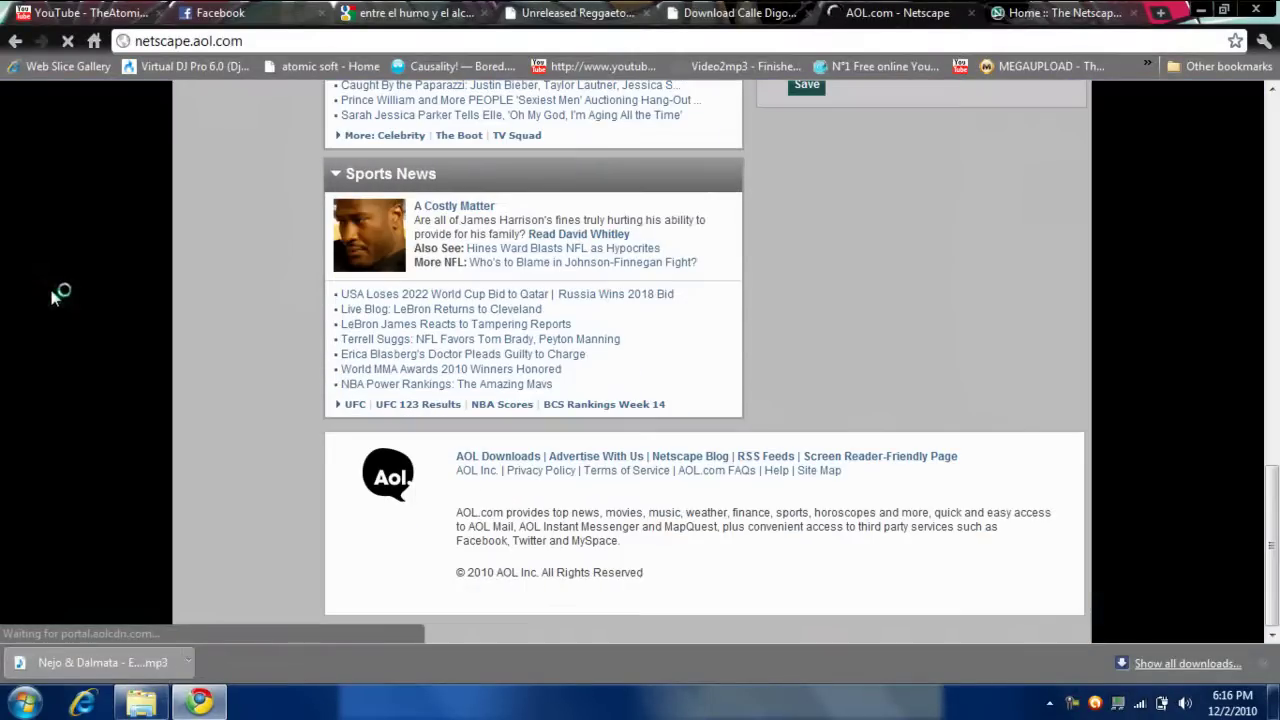
Step: View the Netscape Archive home page and look through its recommended downloads and browser add-ons
click(1022, 8)
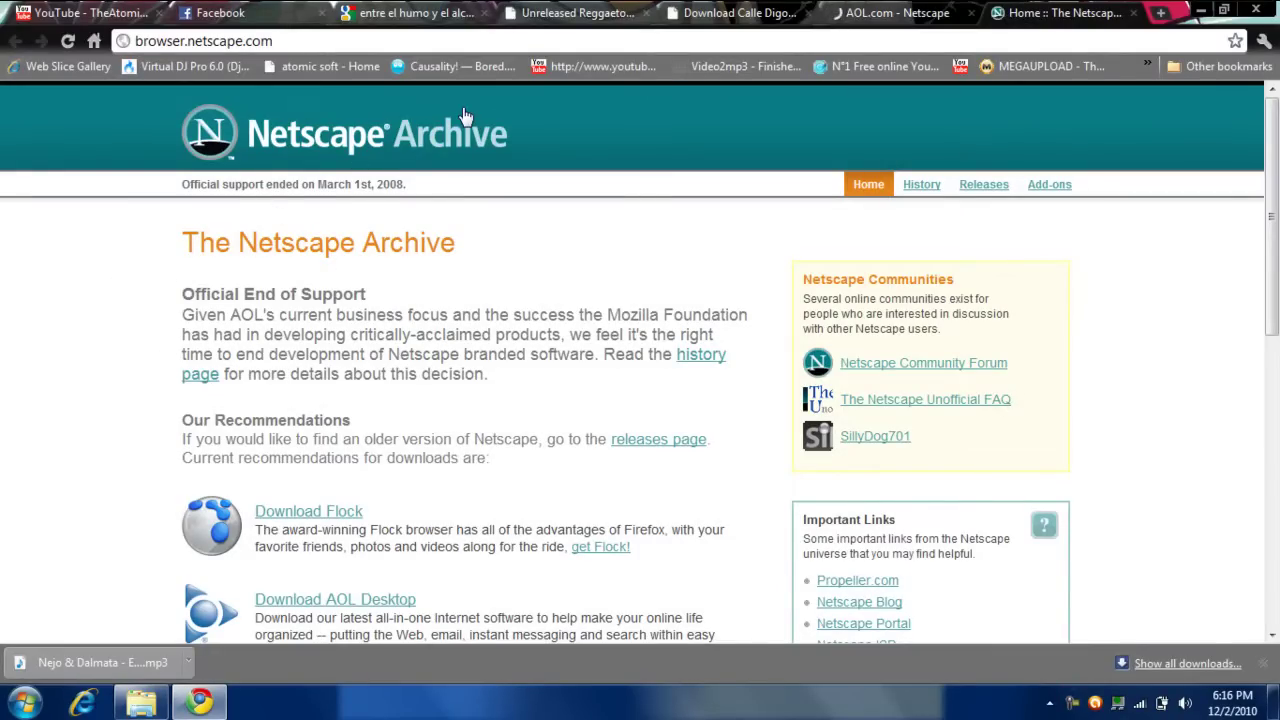
scroll(464, 114, down, 2)
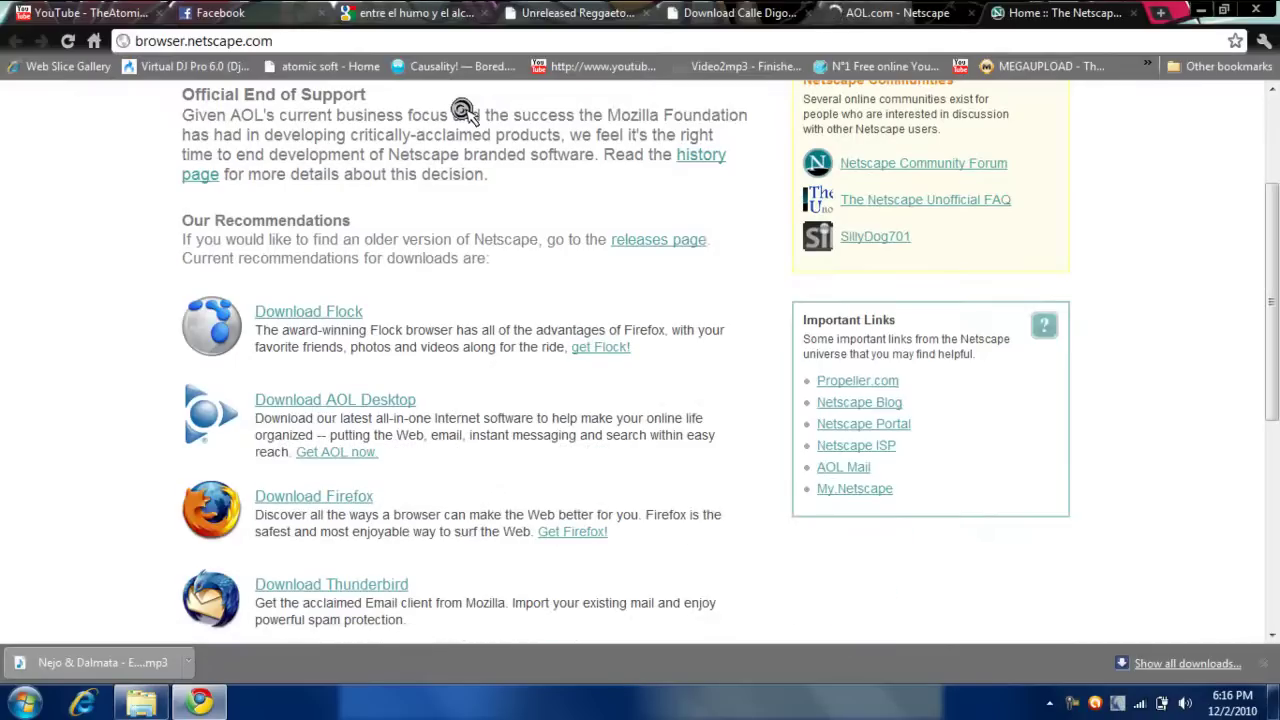
scroll(461, 110, down, 1)
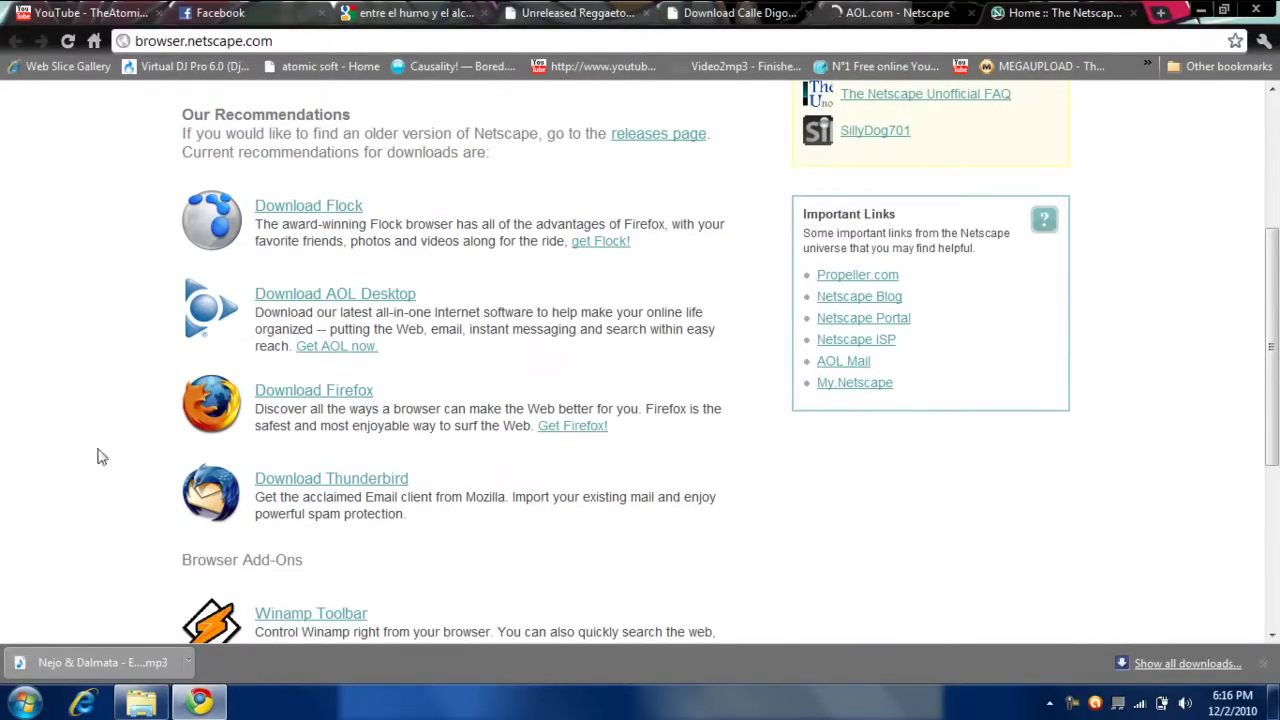
scroll(100, 456, down, 4)
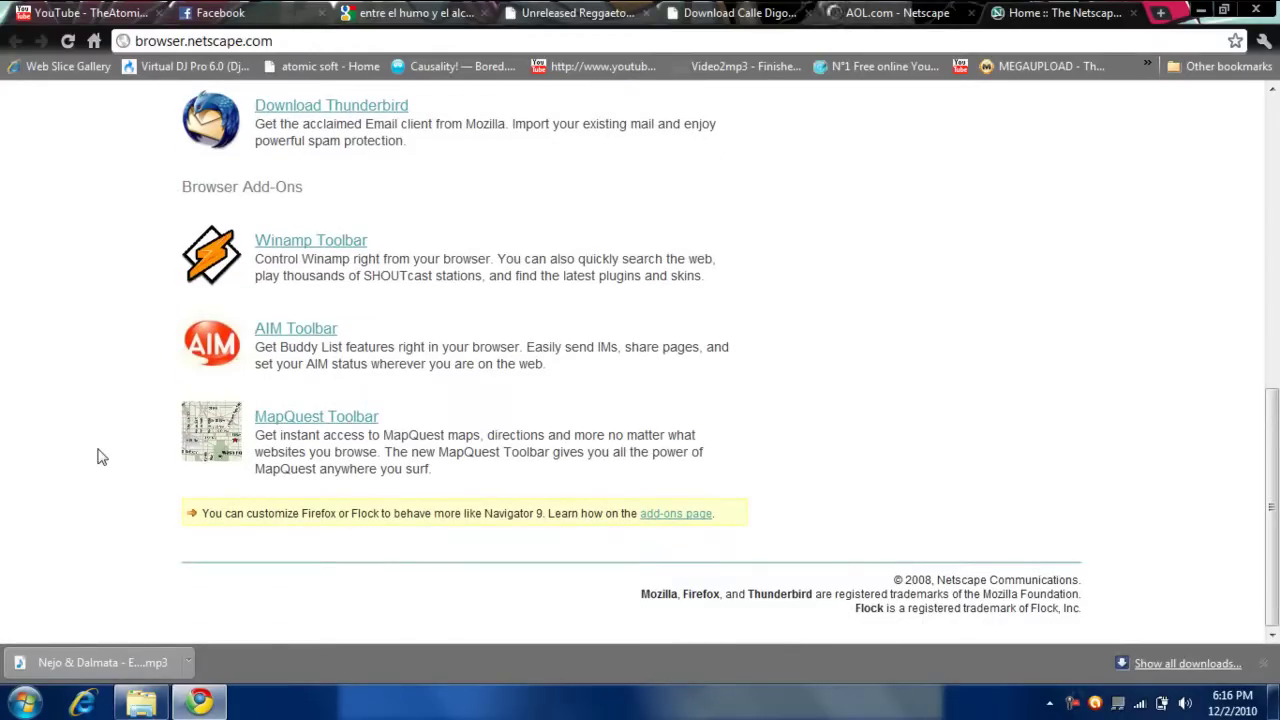
key(F5)
Step: Minimize Chrome and launch the netscape-navigator-9.0.0.6 installer from its desktop shortcut
click(1202, 10)
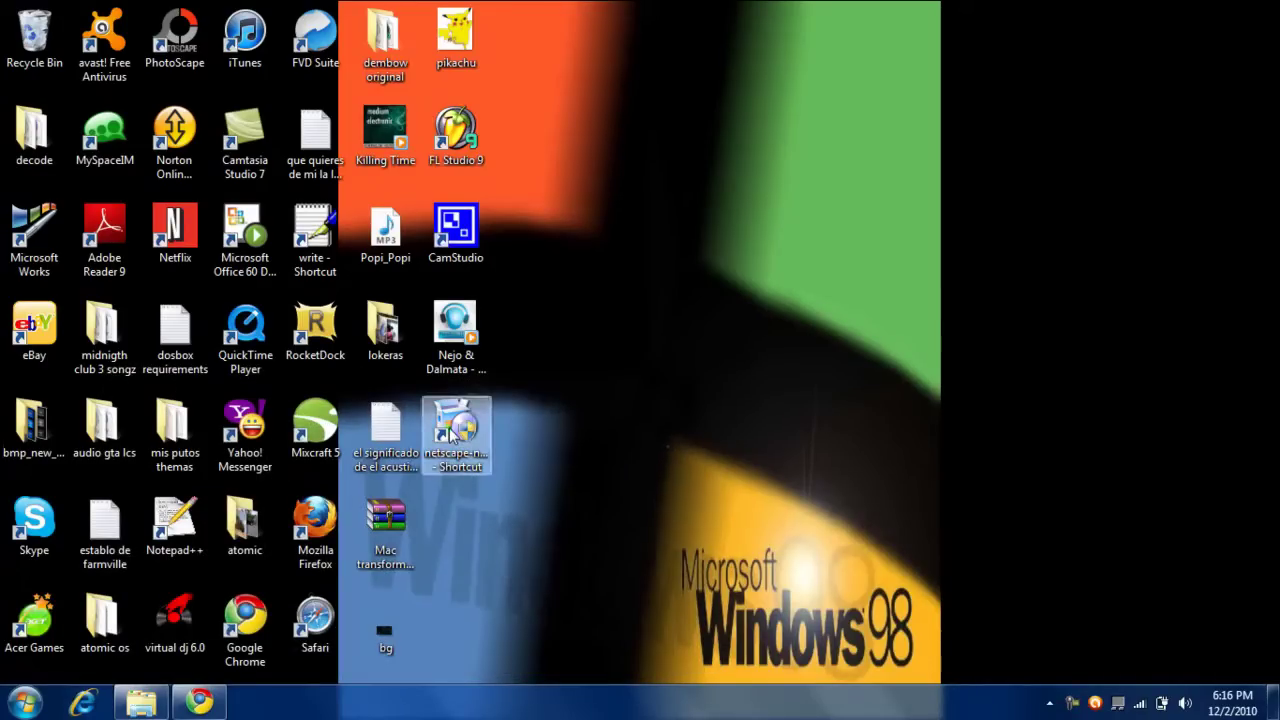
click(449, 426)
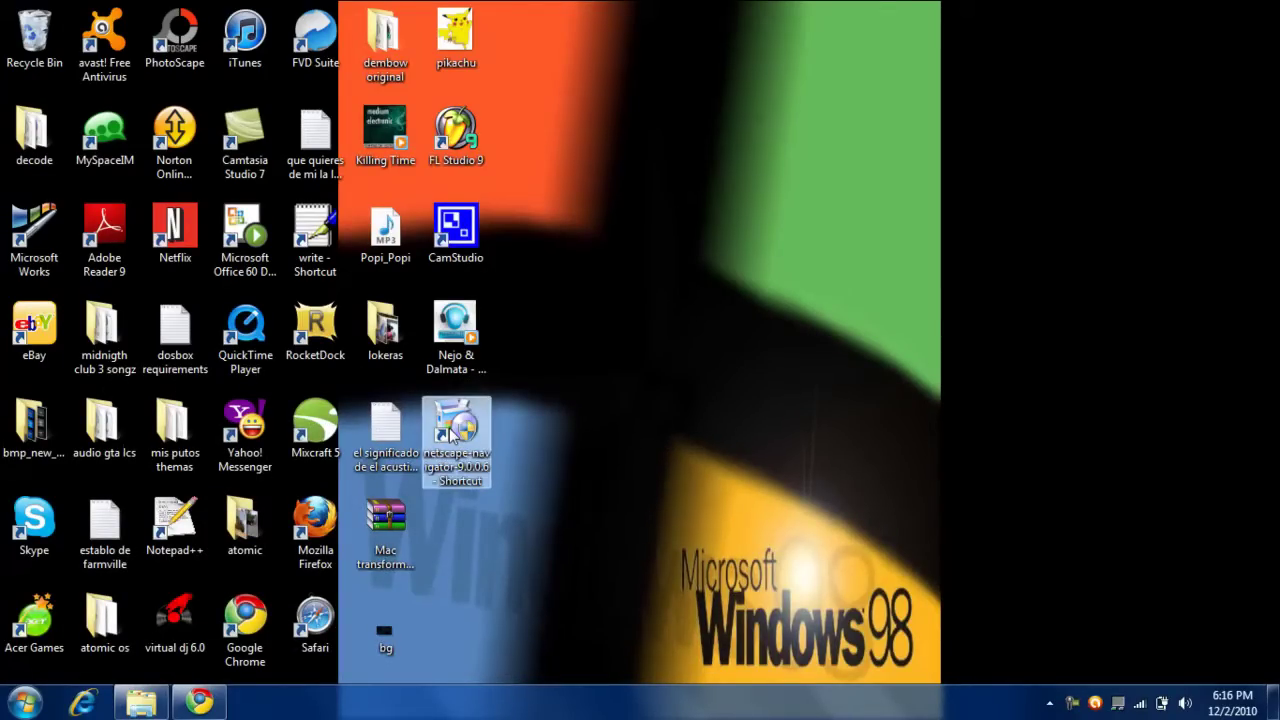
double_click(449, 428)
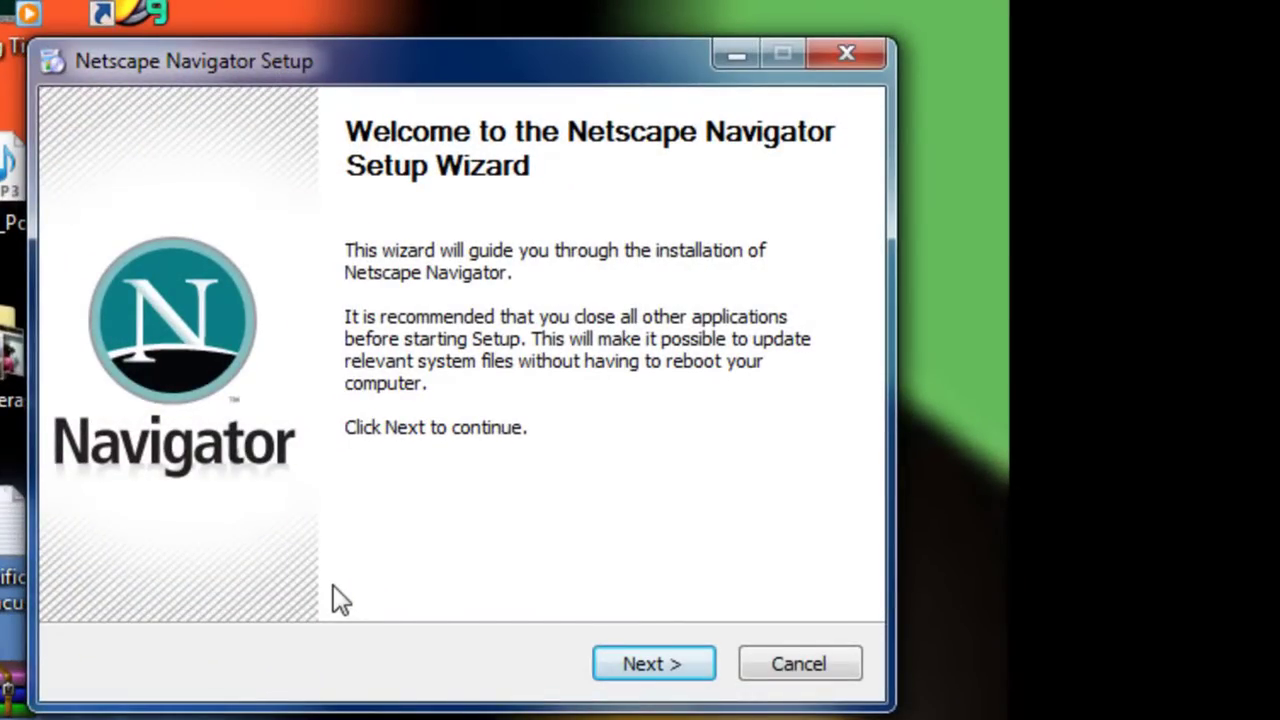
Step: Accept the license agreement and install Netscape Navigator with the Standard setup type
click(619, 660)
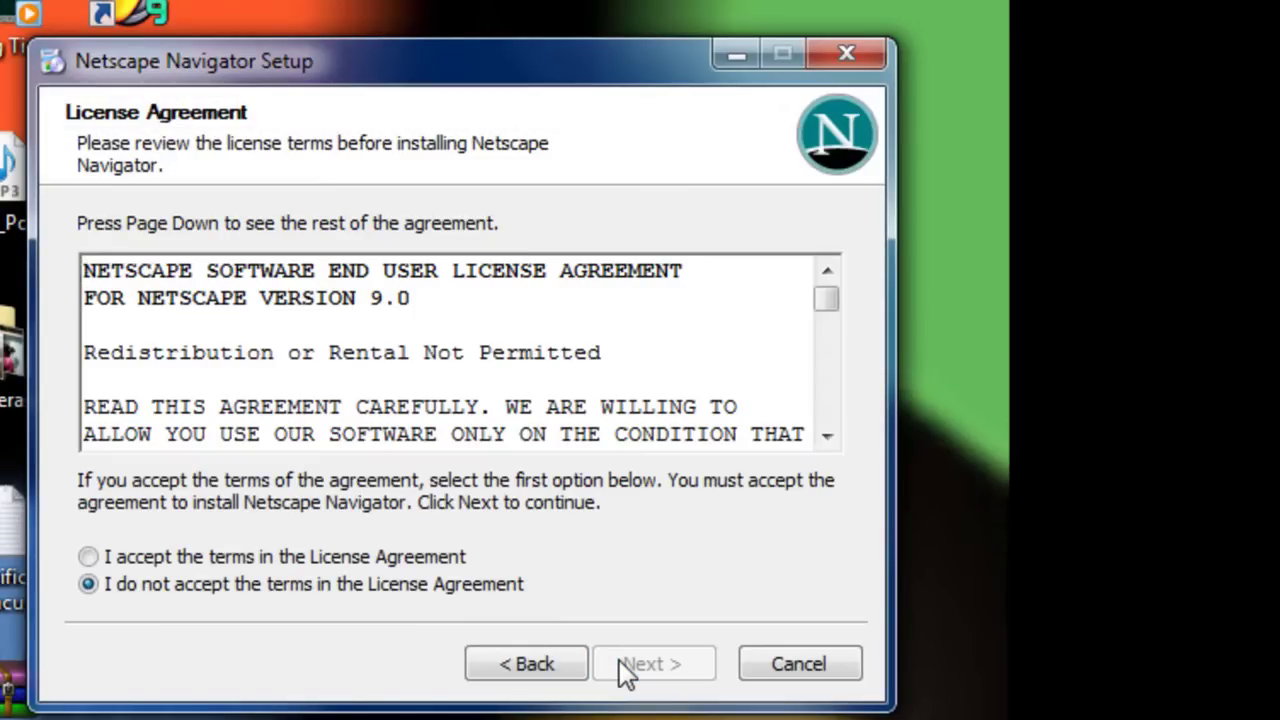
click(88, 557)
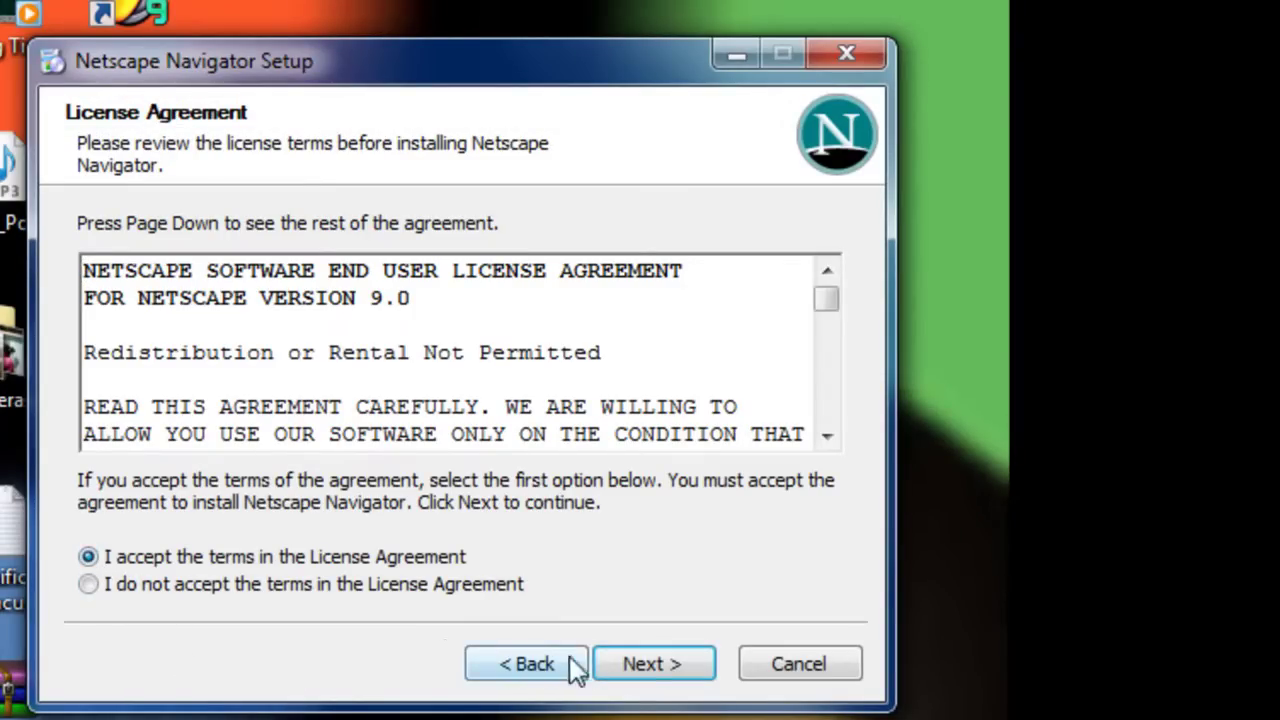
click(651, 672)
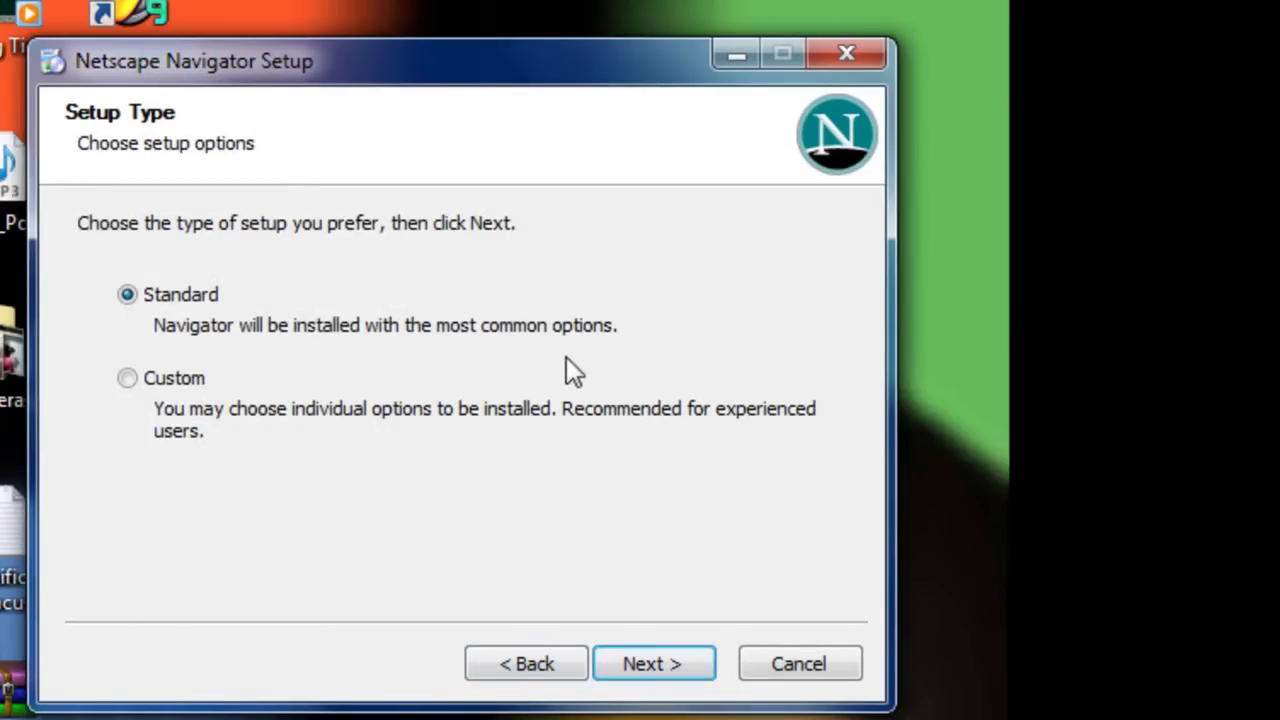
click(646, 671)
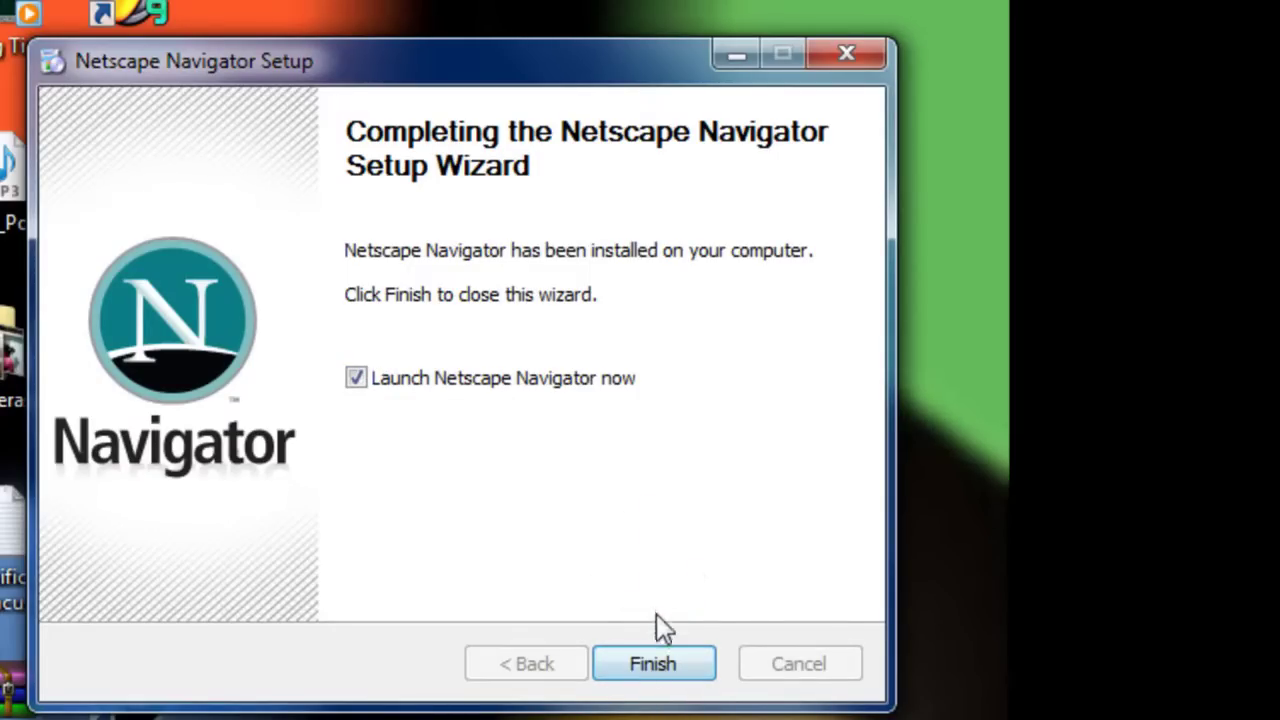
Step: Finish the setup wizard with Netscape Navigator set to launch, and decline making it the default browser
click(646, 664)
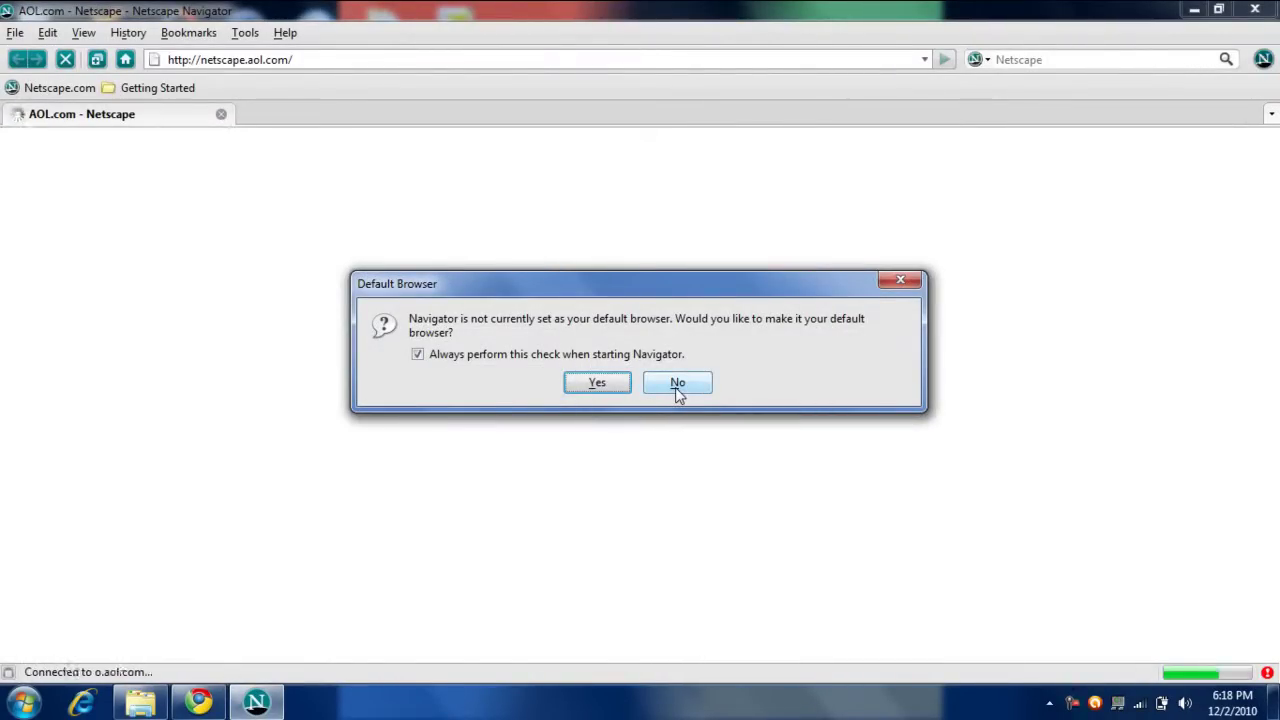
click(676, 391)
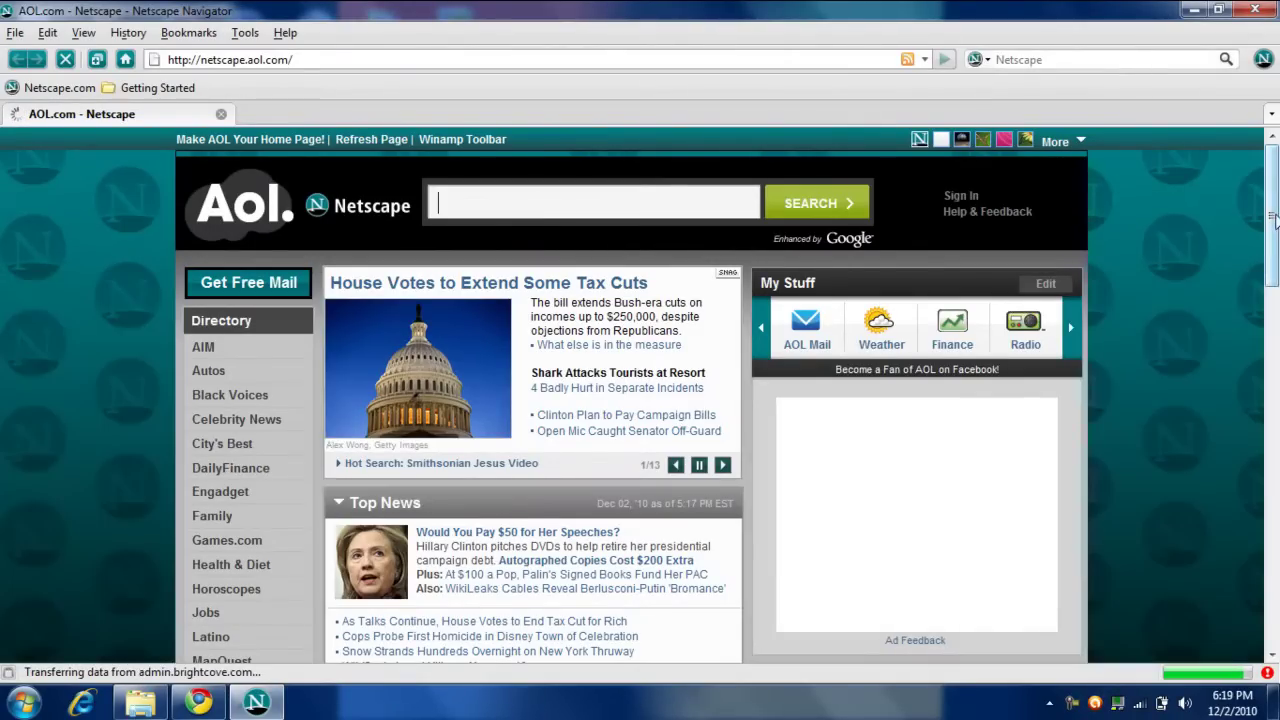
scroll(1274, 220, down, 1)
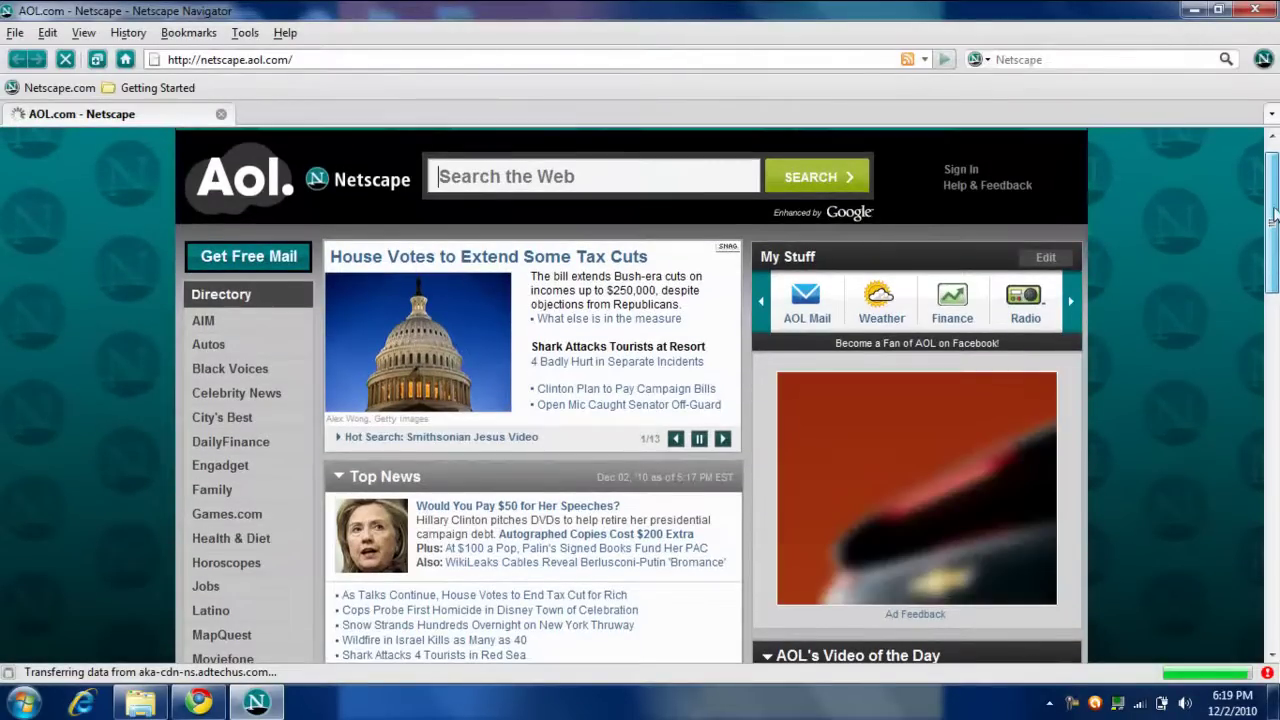
drag(1274, 215, 1274, 226)
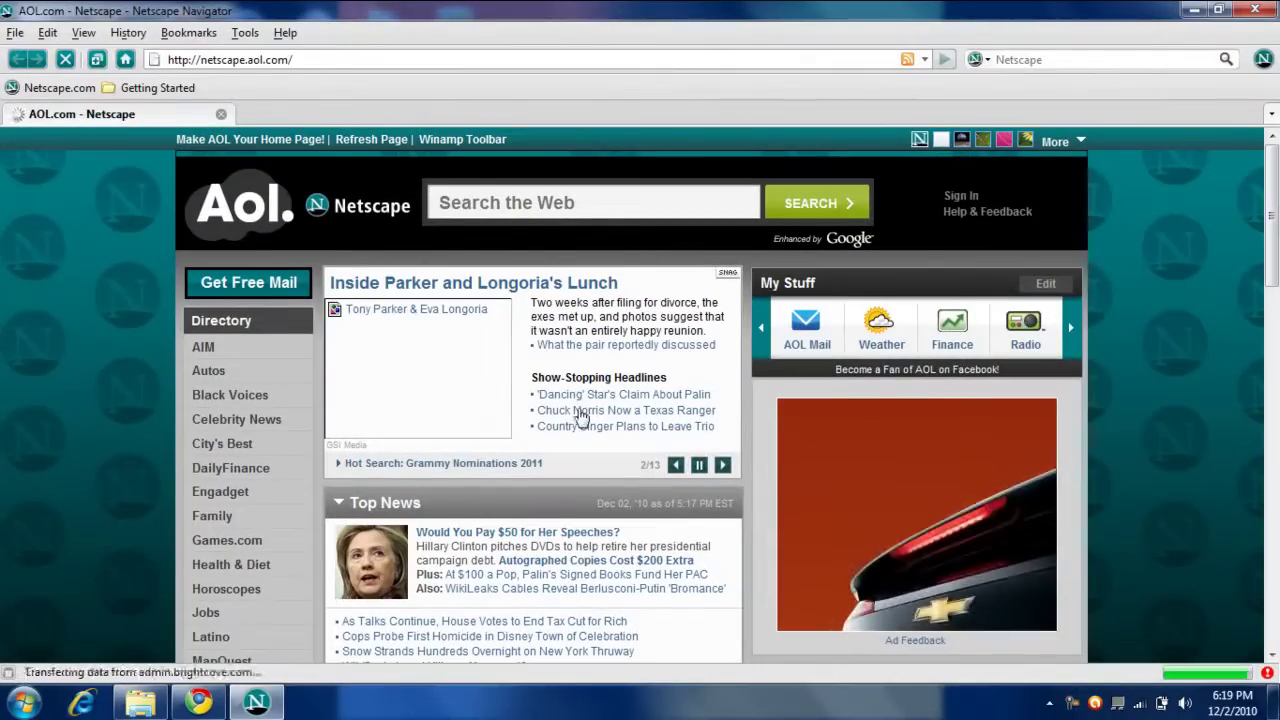
Step: Open the "Welcome to Navigator 9!" page from the Getting Started bookmarks
click(163, 89)
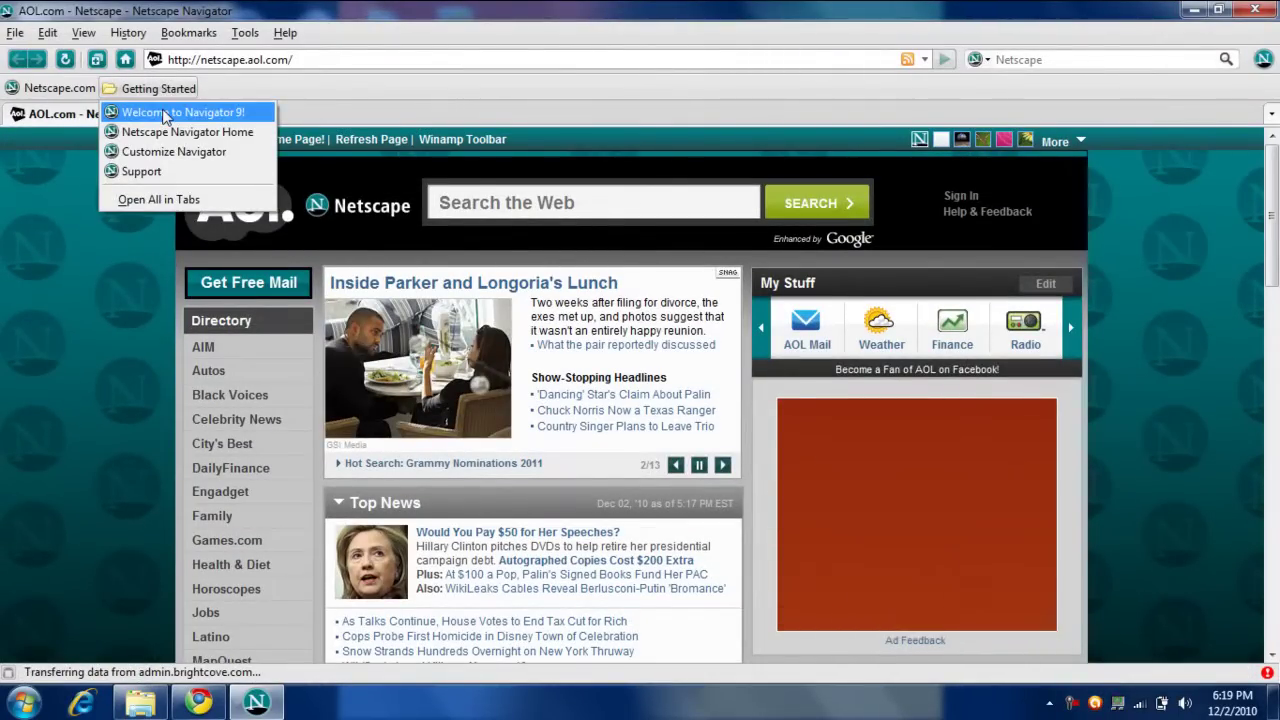
click(165, 114)
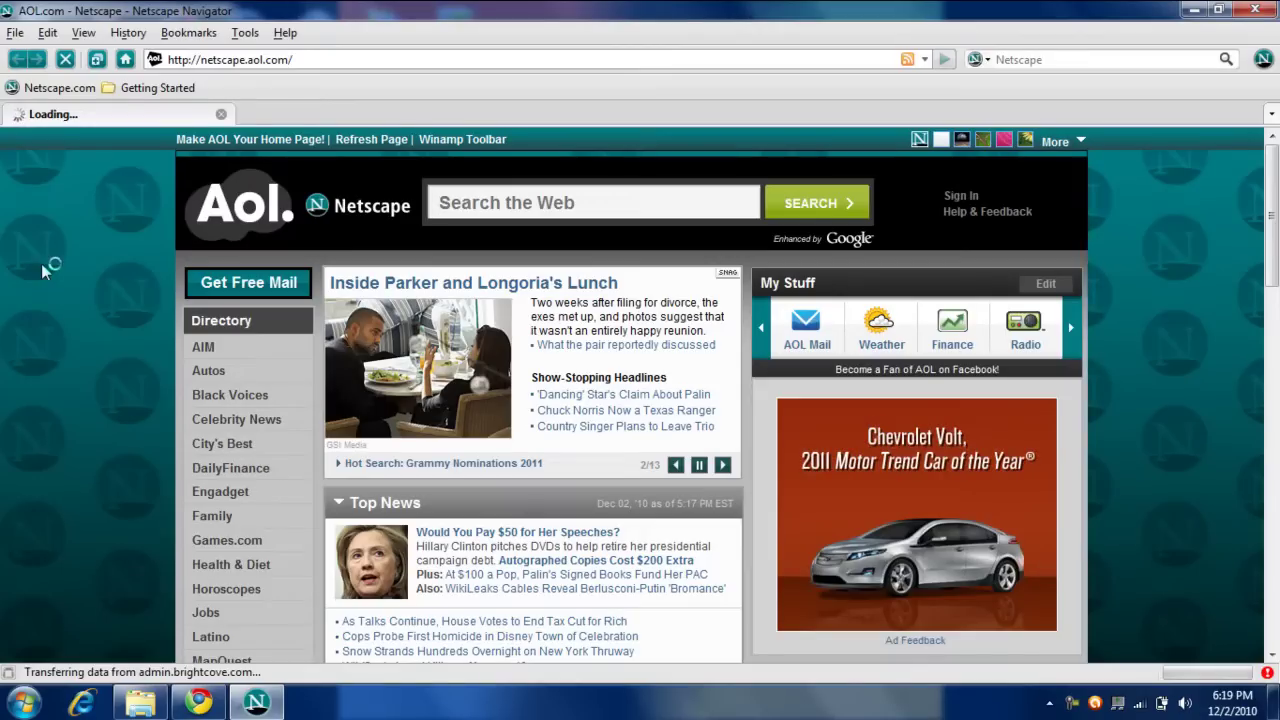
click(131, 90)
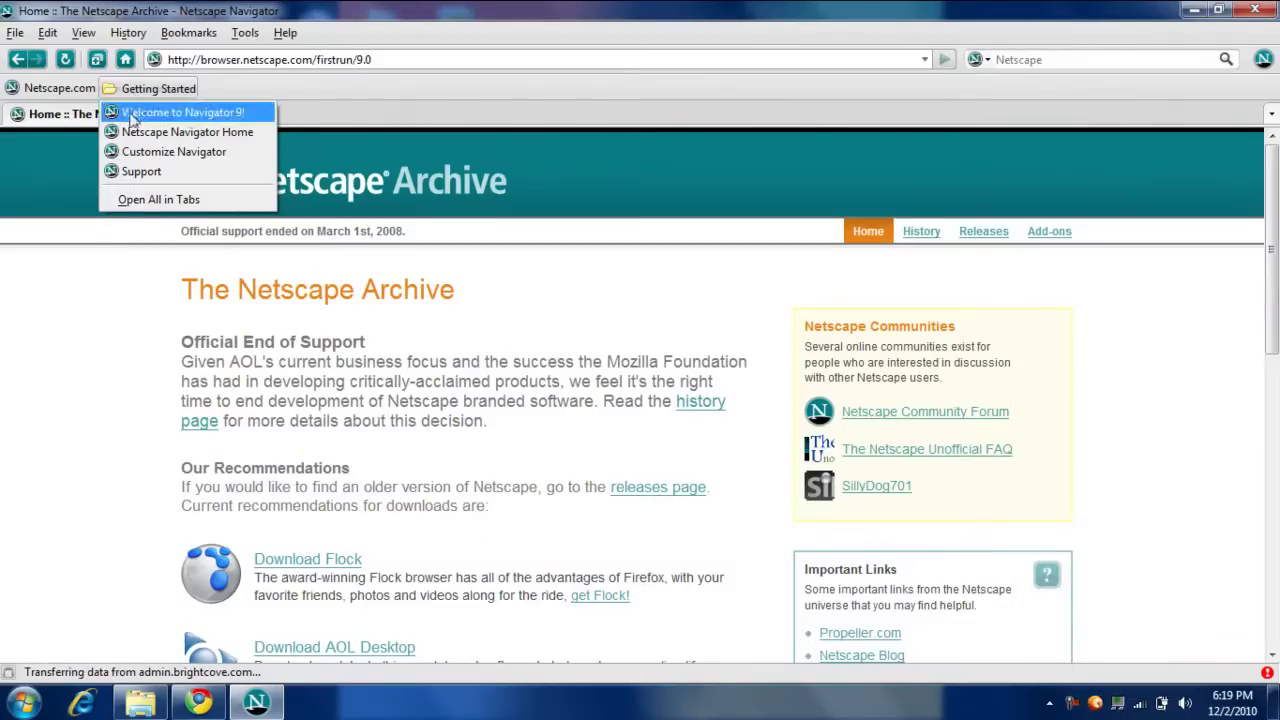
click(4, 258)
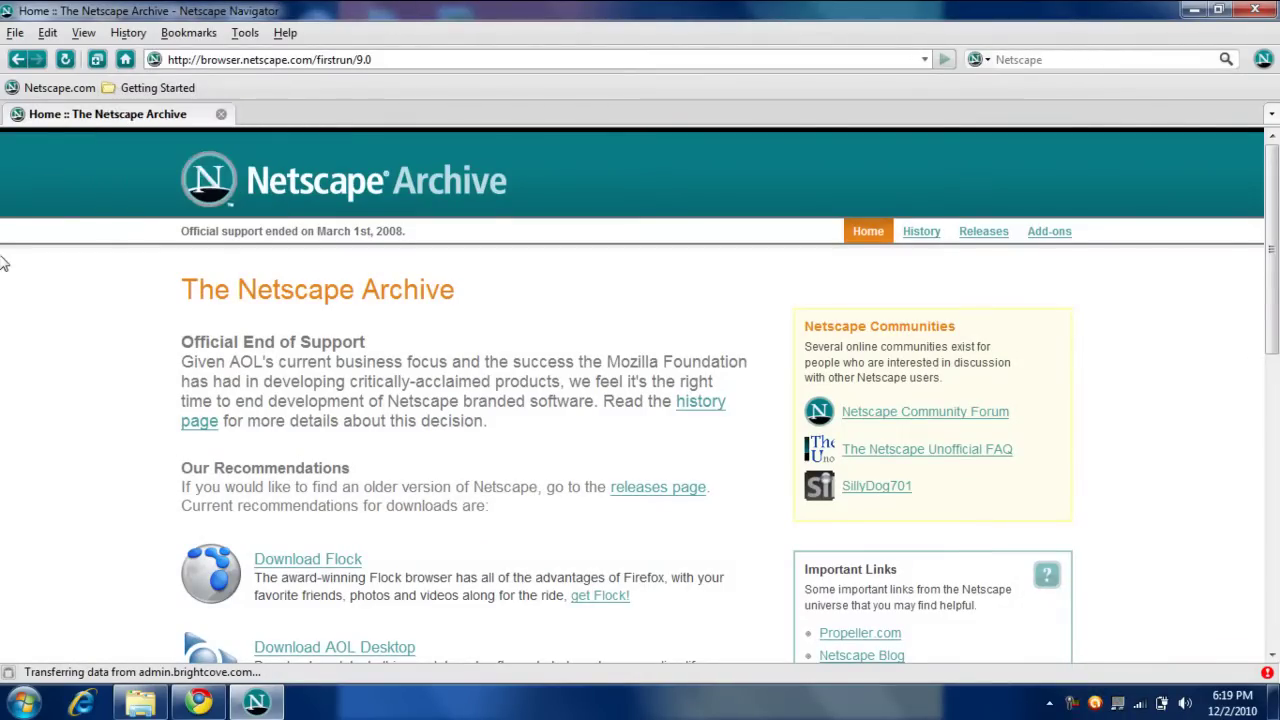
Step: Open the Customize Navigator page from the Getting Started bookmarks and look through the listed add-ons
click(128, 90)
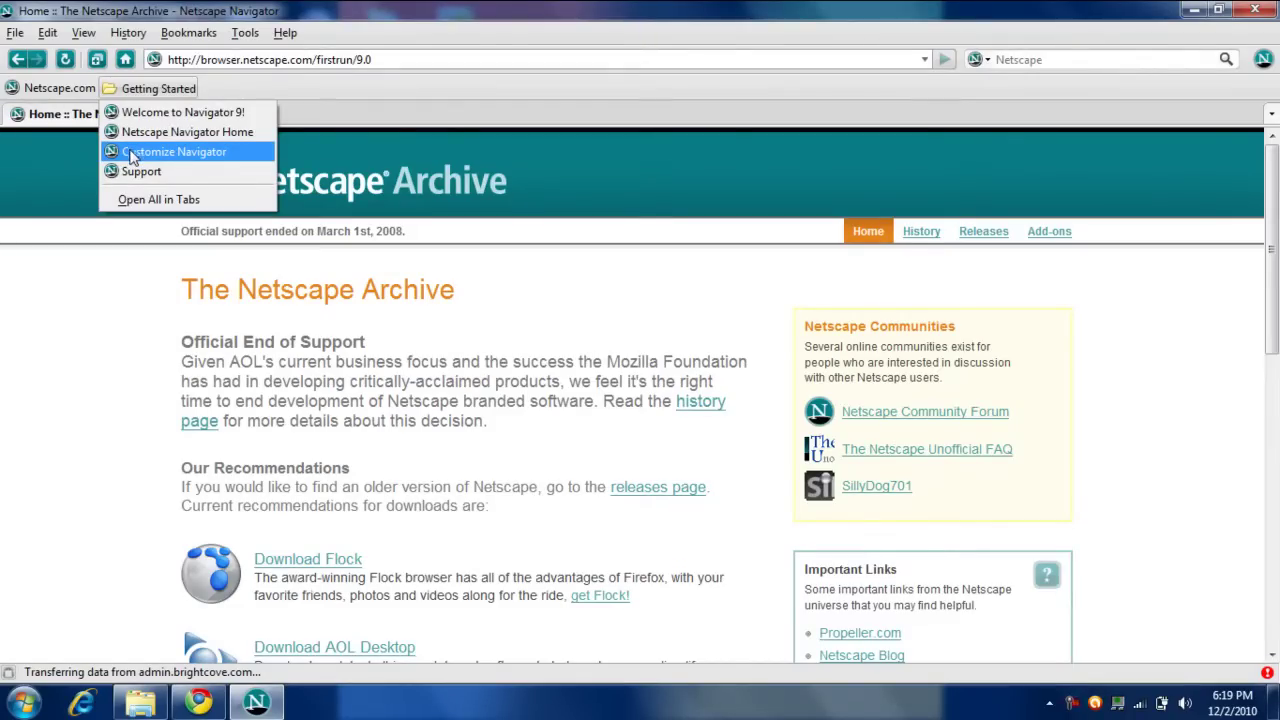
click(129, 151)
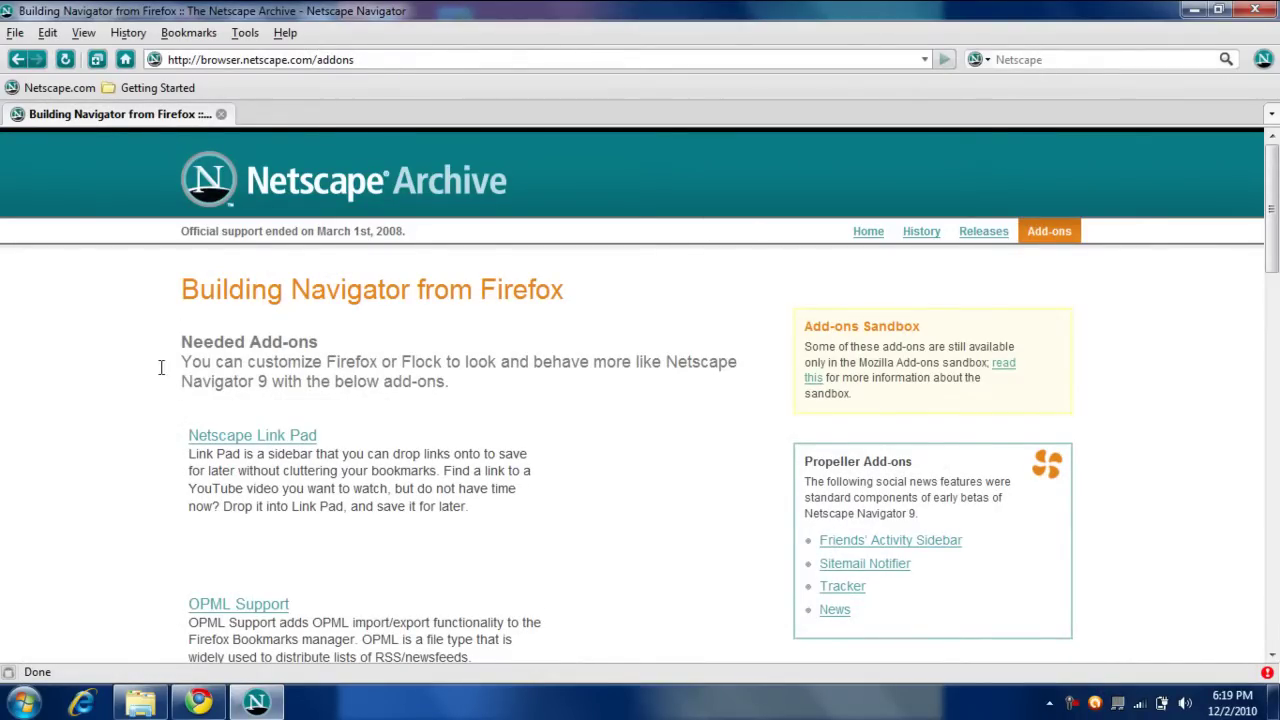
scroll(79, 520, down, 1)
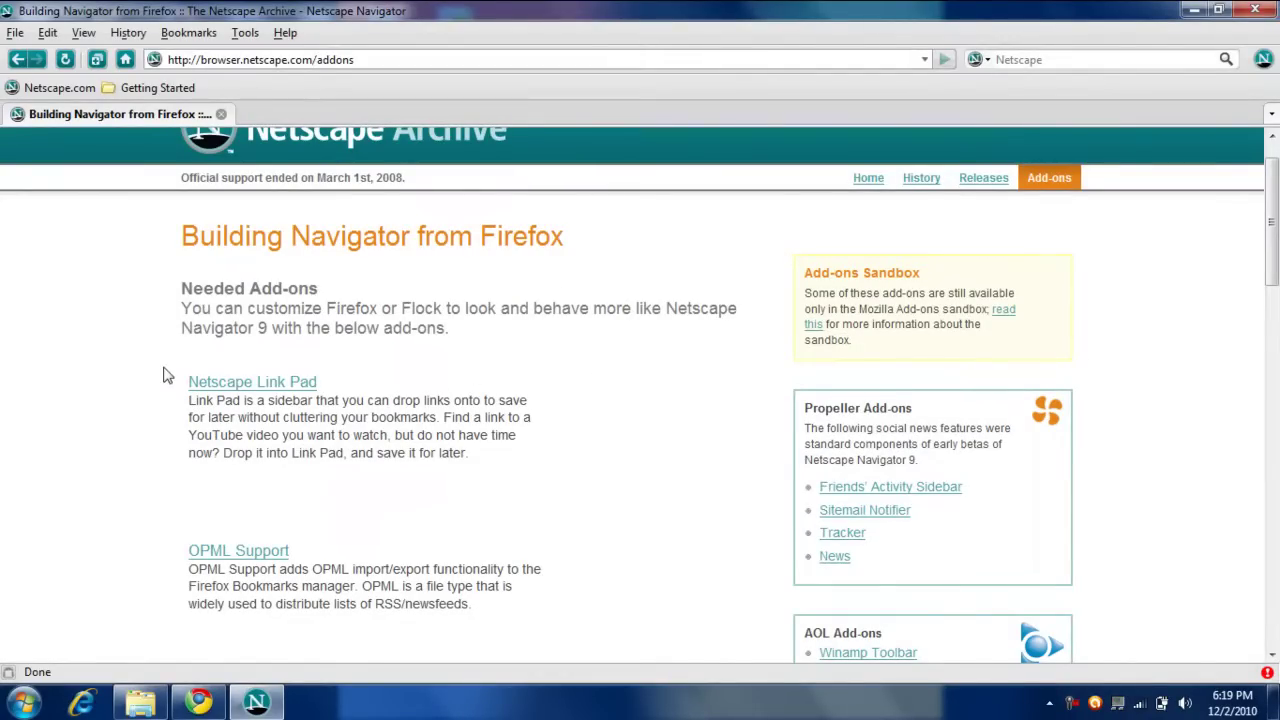
scroll(166, 380, down, 12)
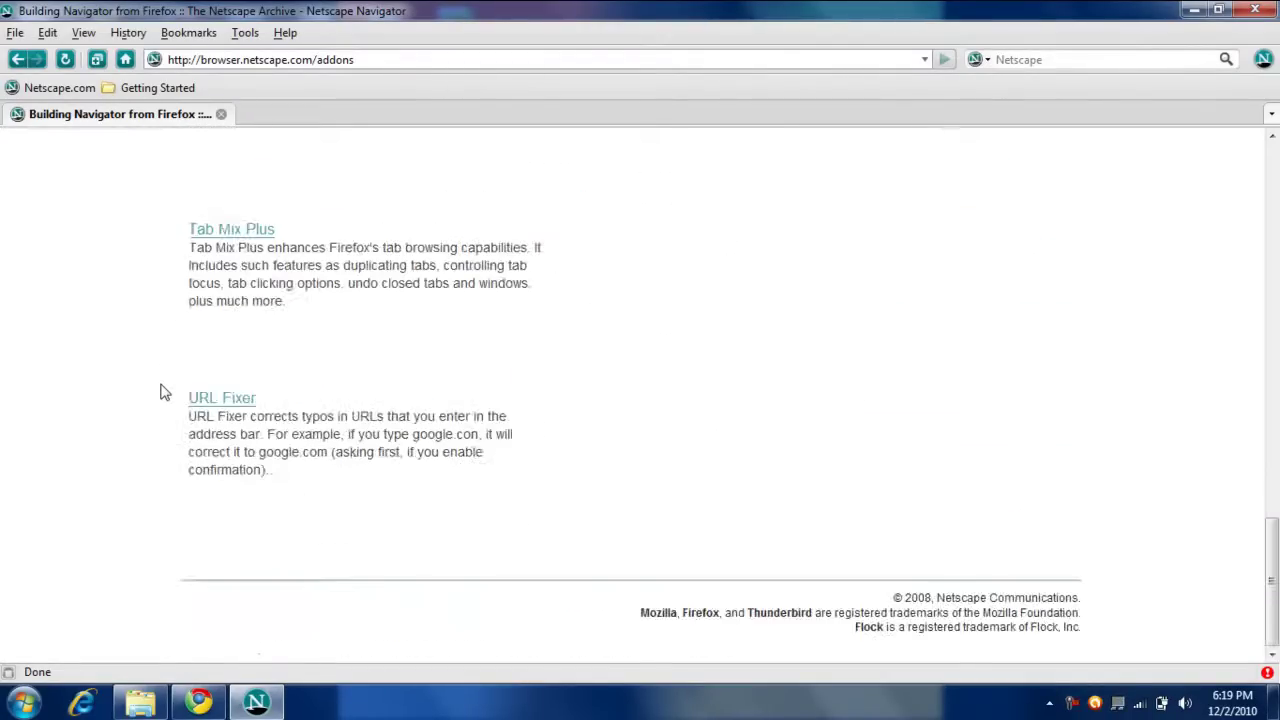
key(Home)
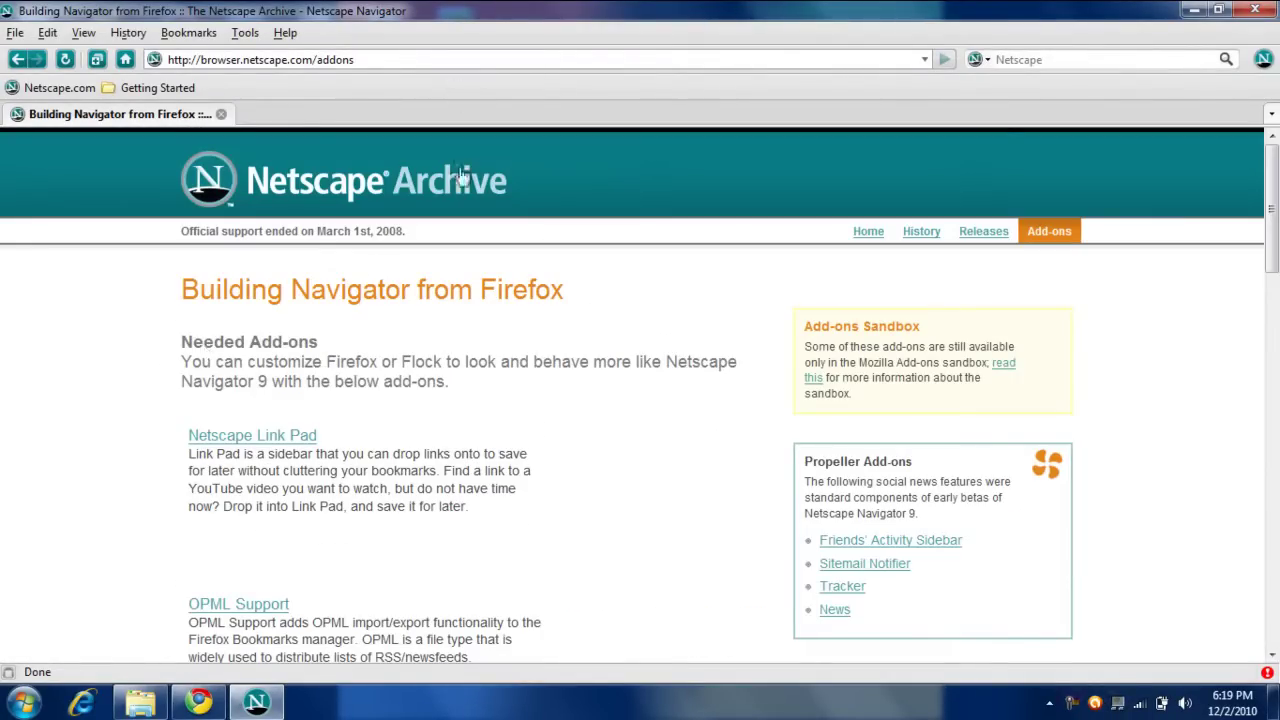
click(377, 60)
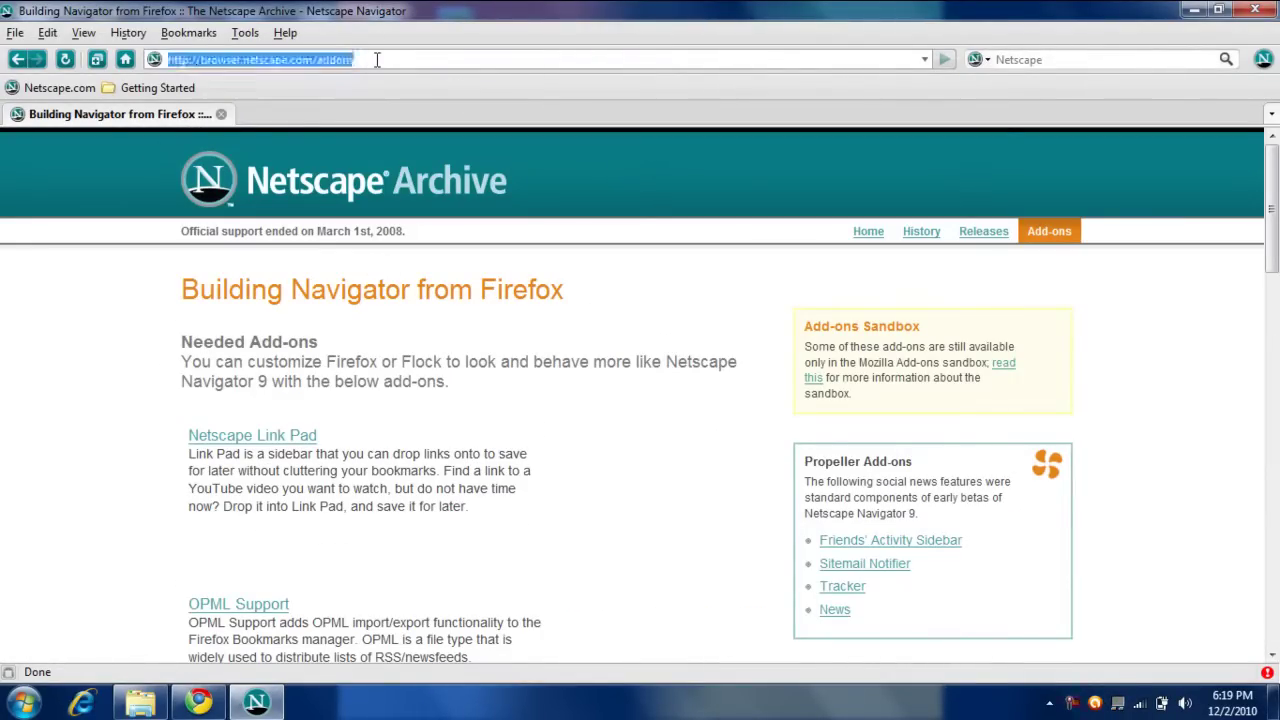
key(BackSpace)
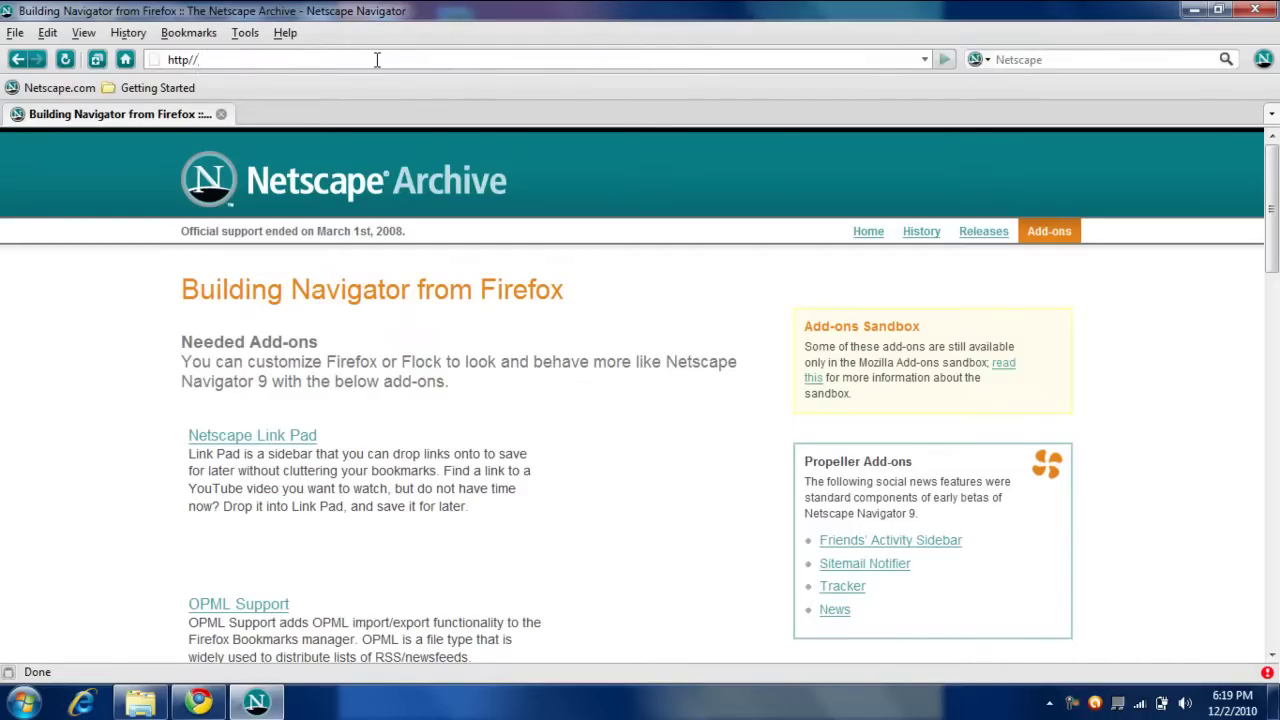
key(BackSpace)
key(BackSpace)
text(://)
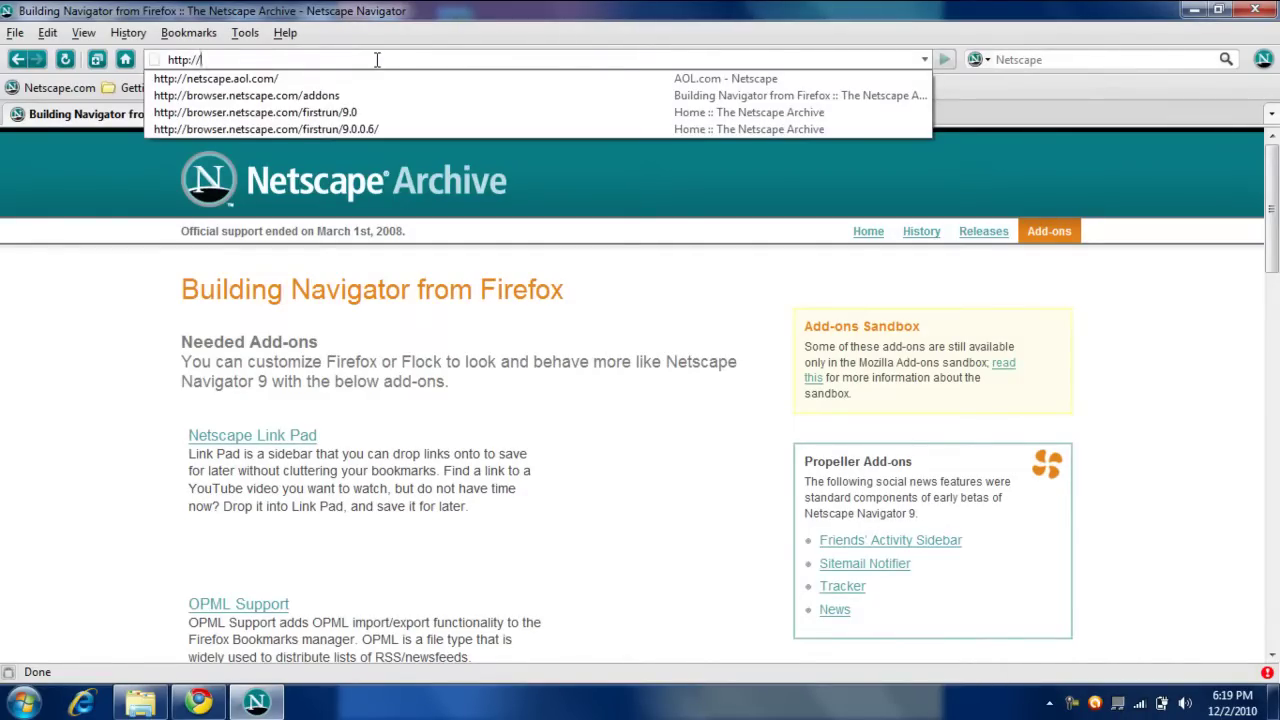
text(goole.com)
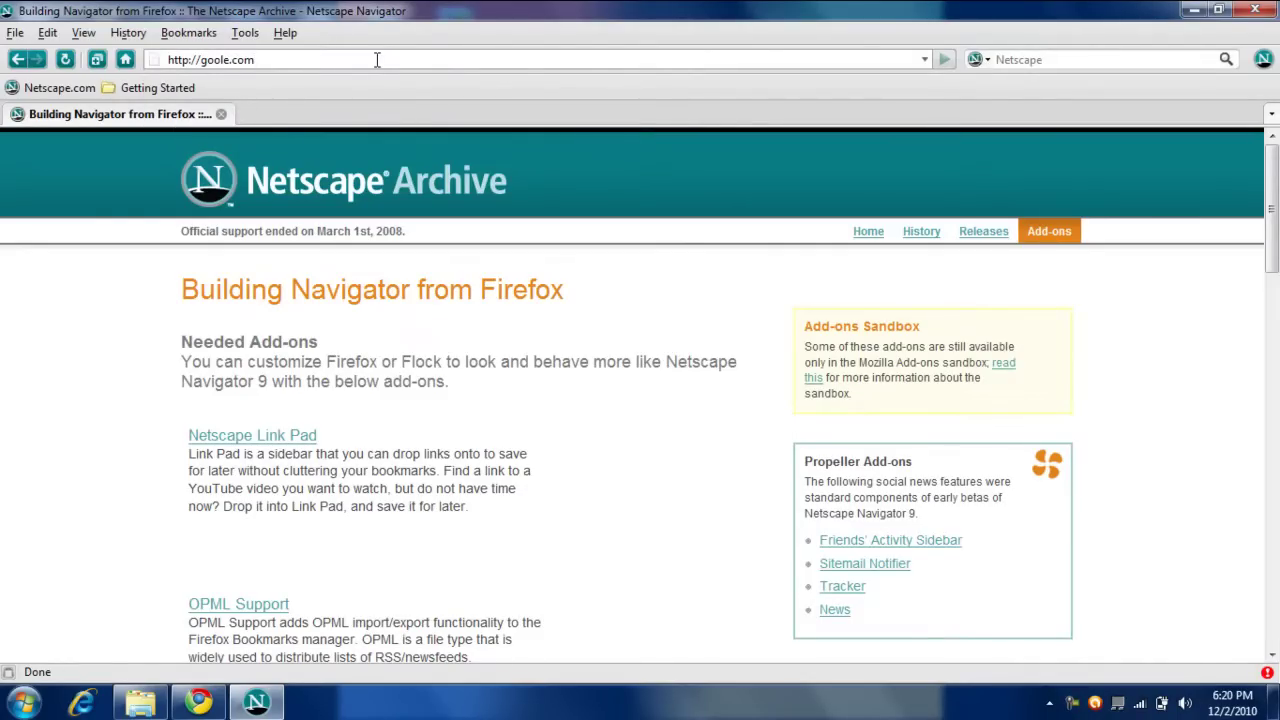
text(/)
key(Return)
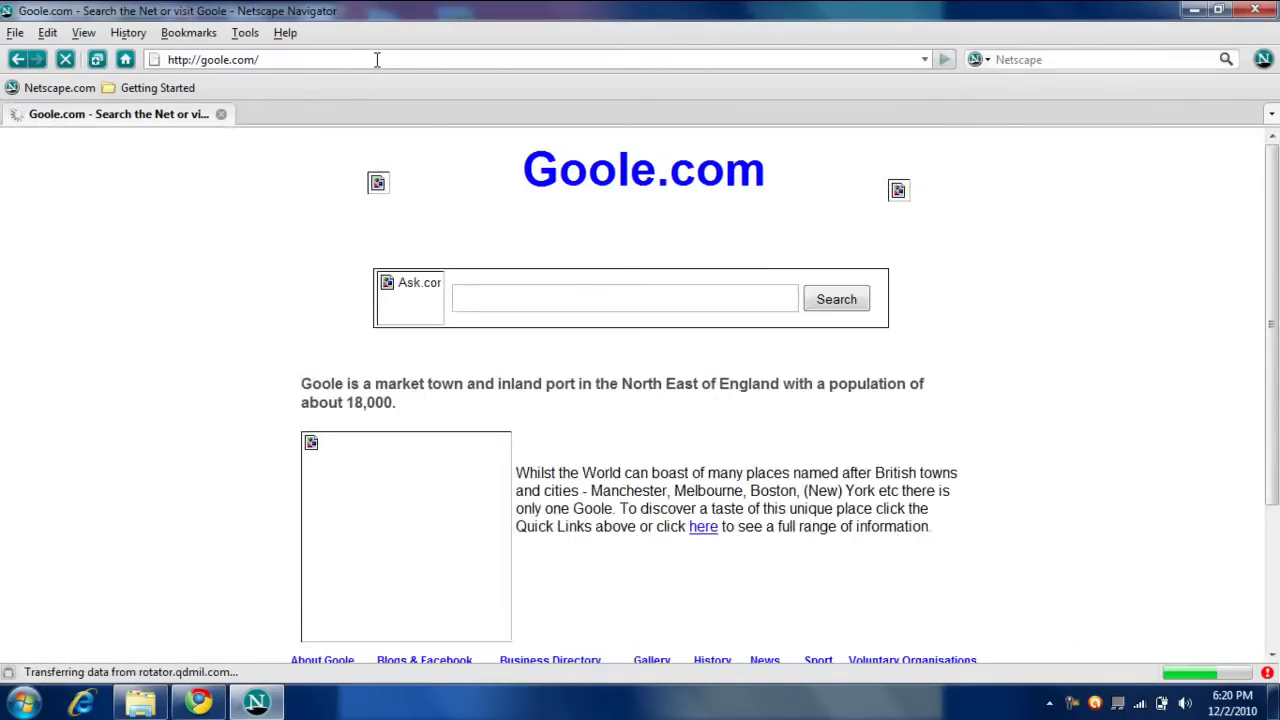
click(377, 59)
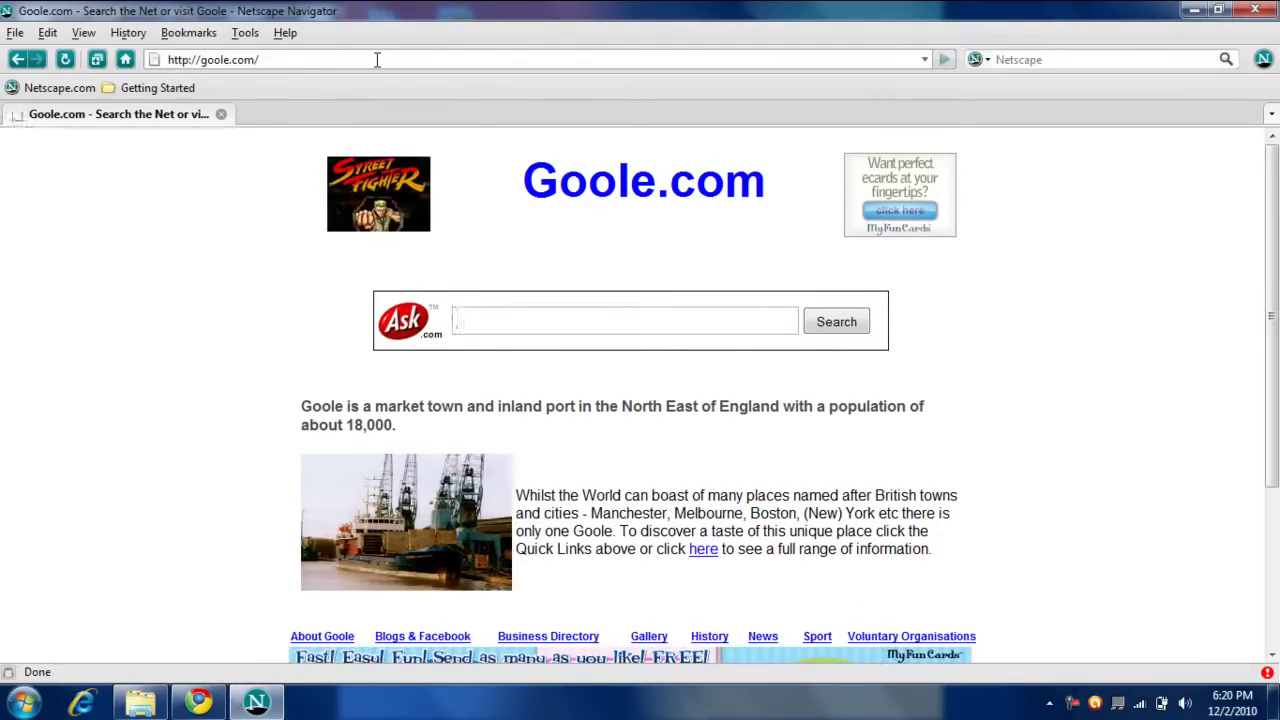
click(305, 59)
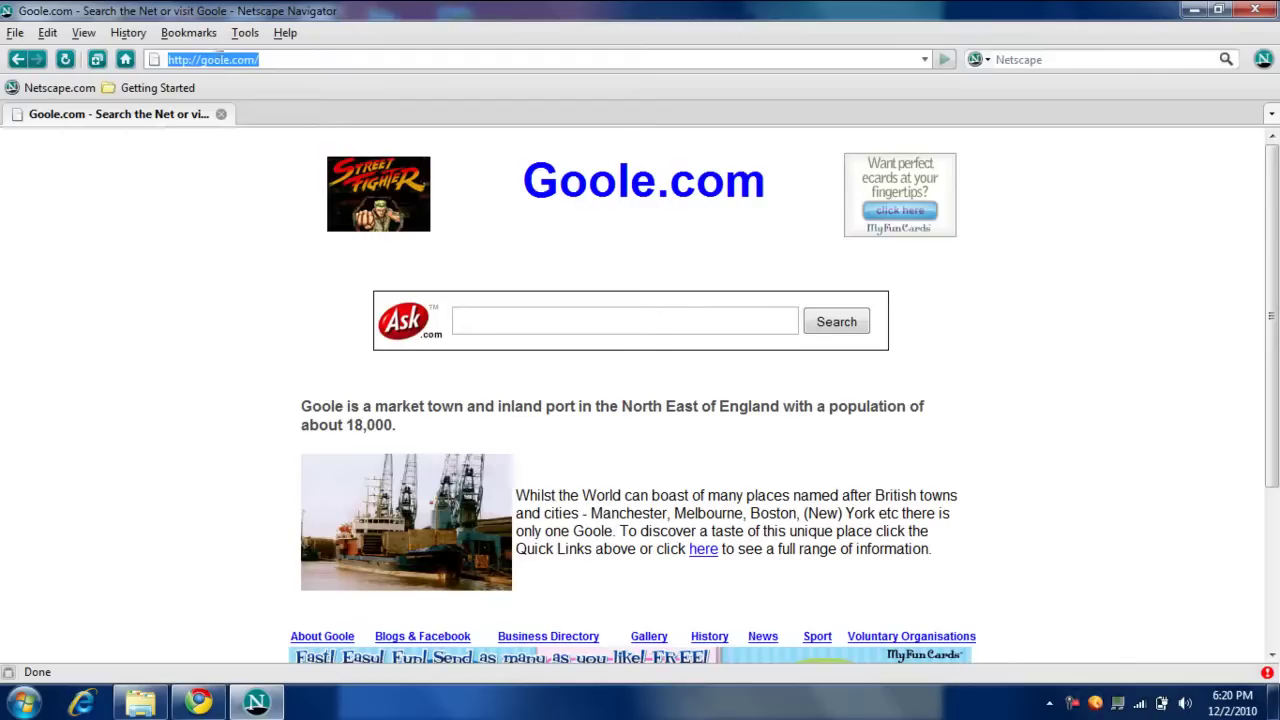
click(219, 60)
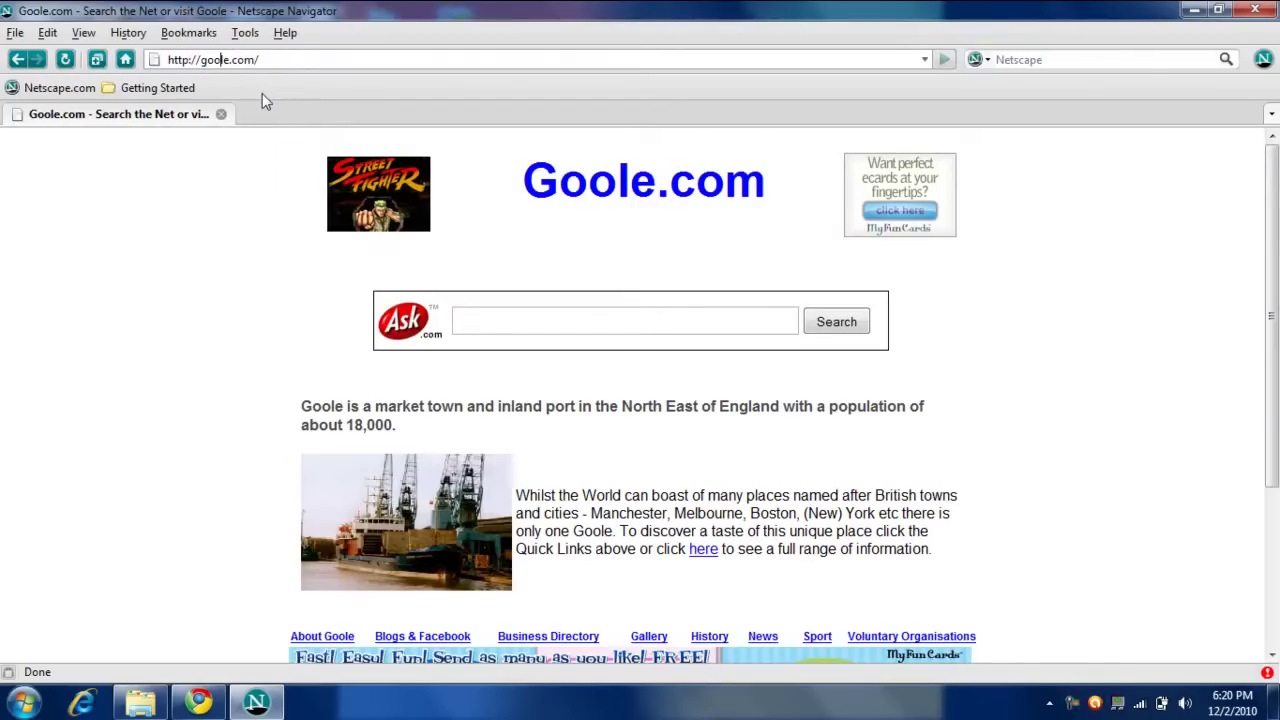
text(g)
key(Return)
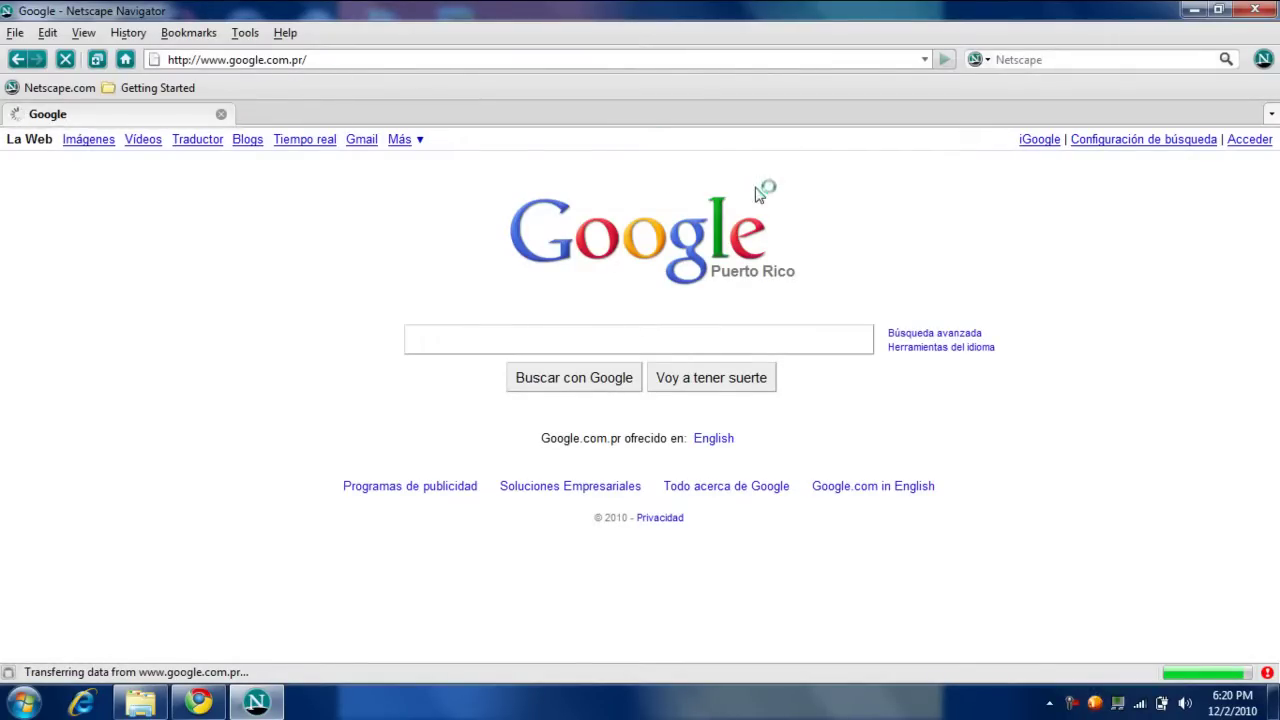
Step: Search Google for "TheAtomicsoft"
click(466, 346)
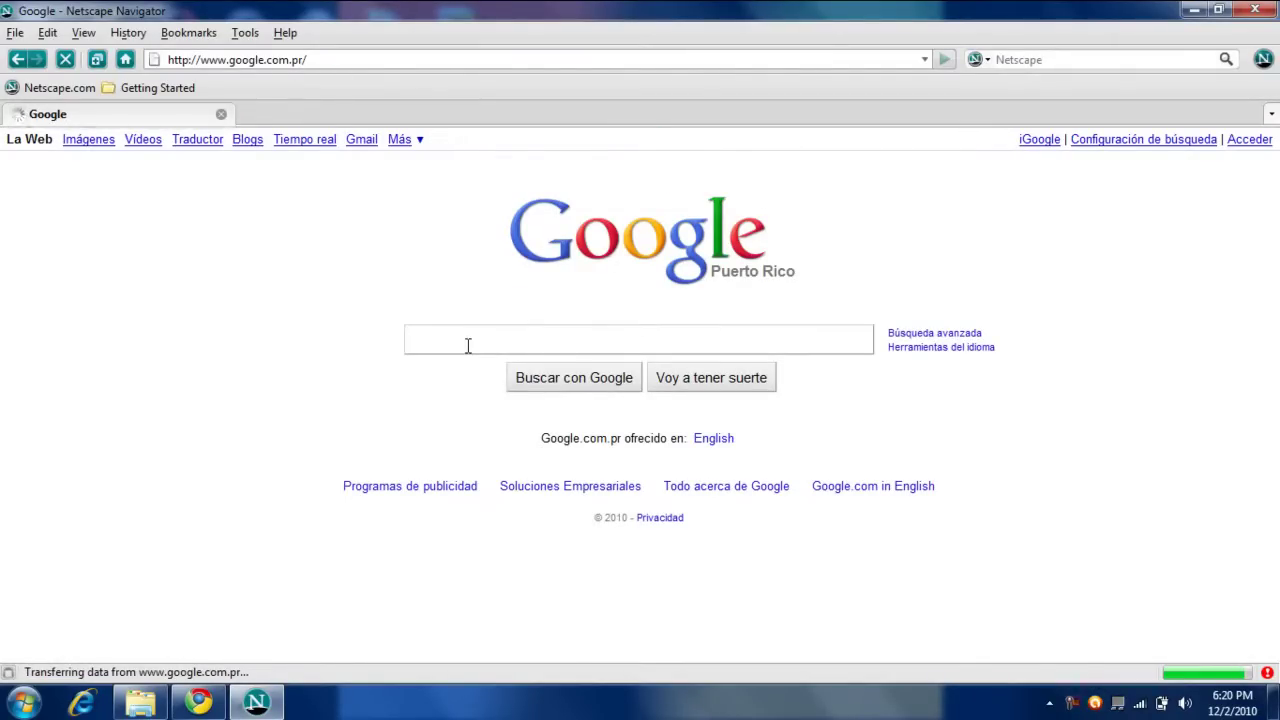
text(The)
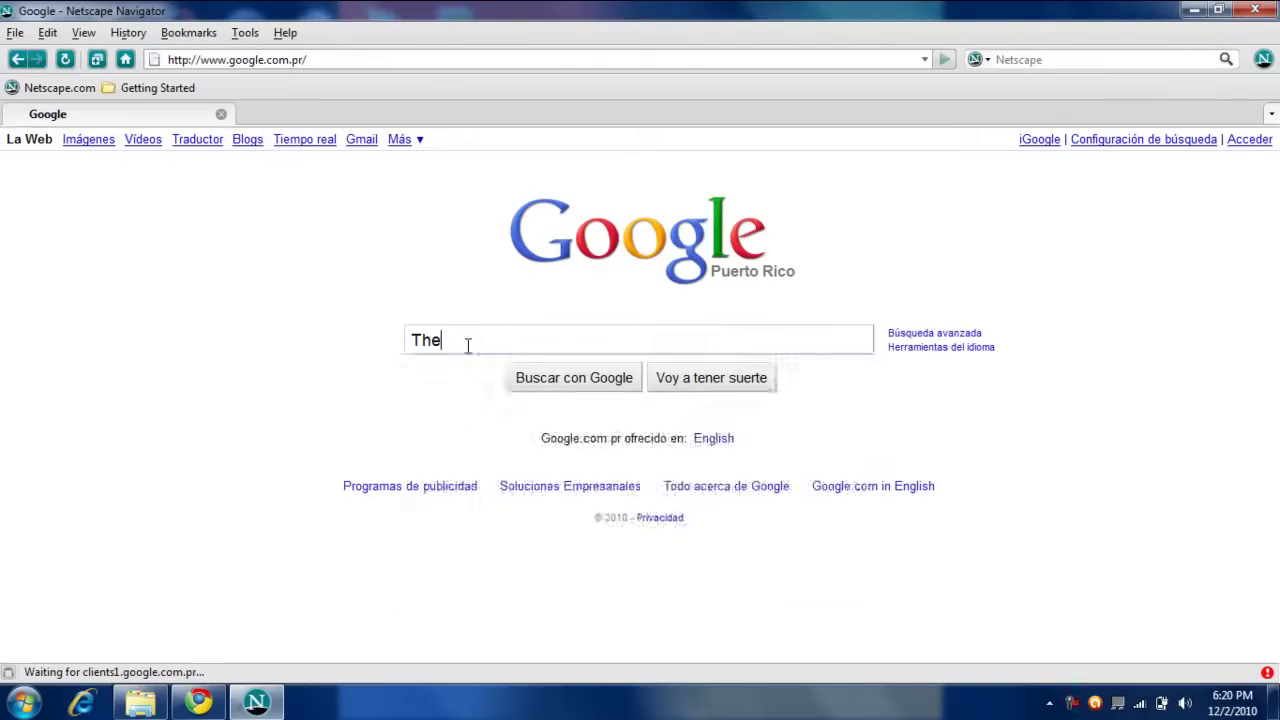
text(Atomics)
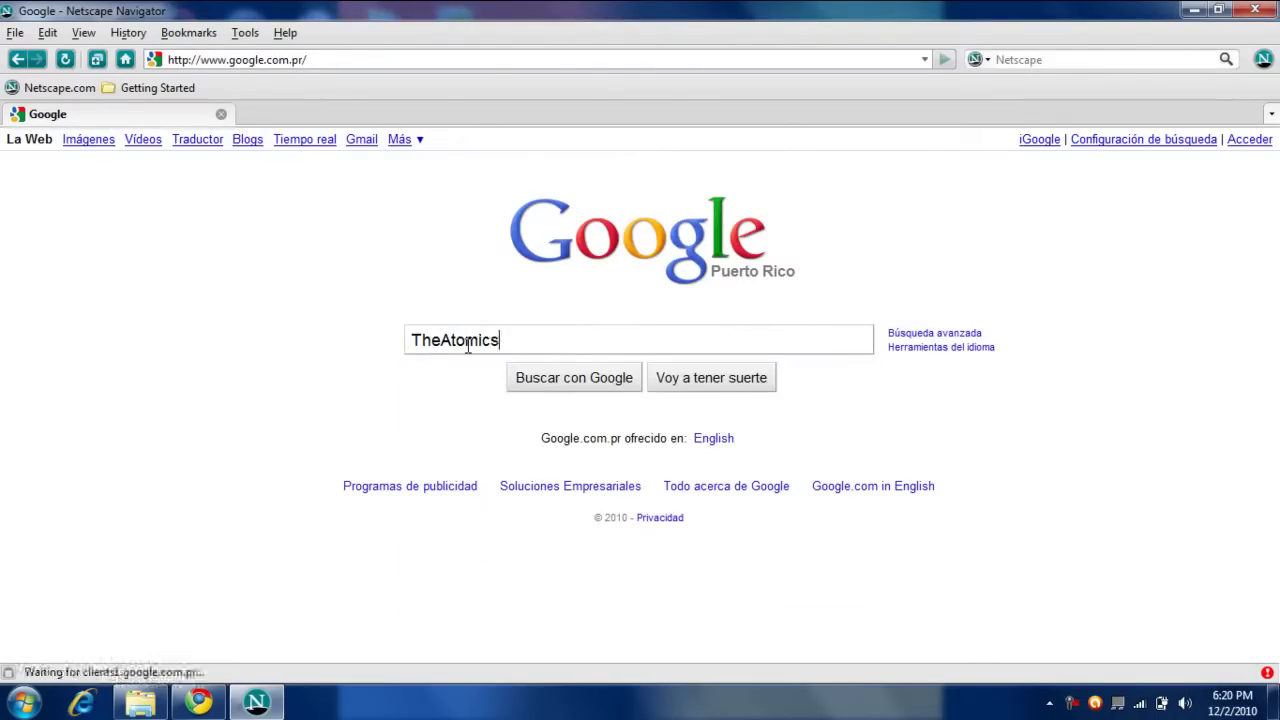
text(oft)
key(Return)
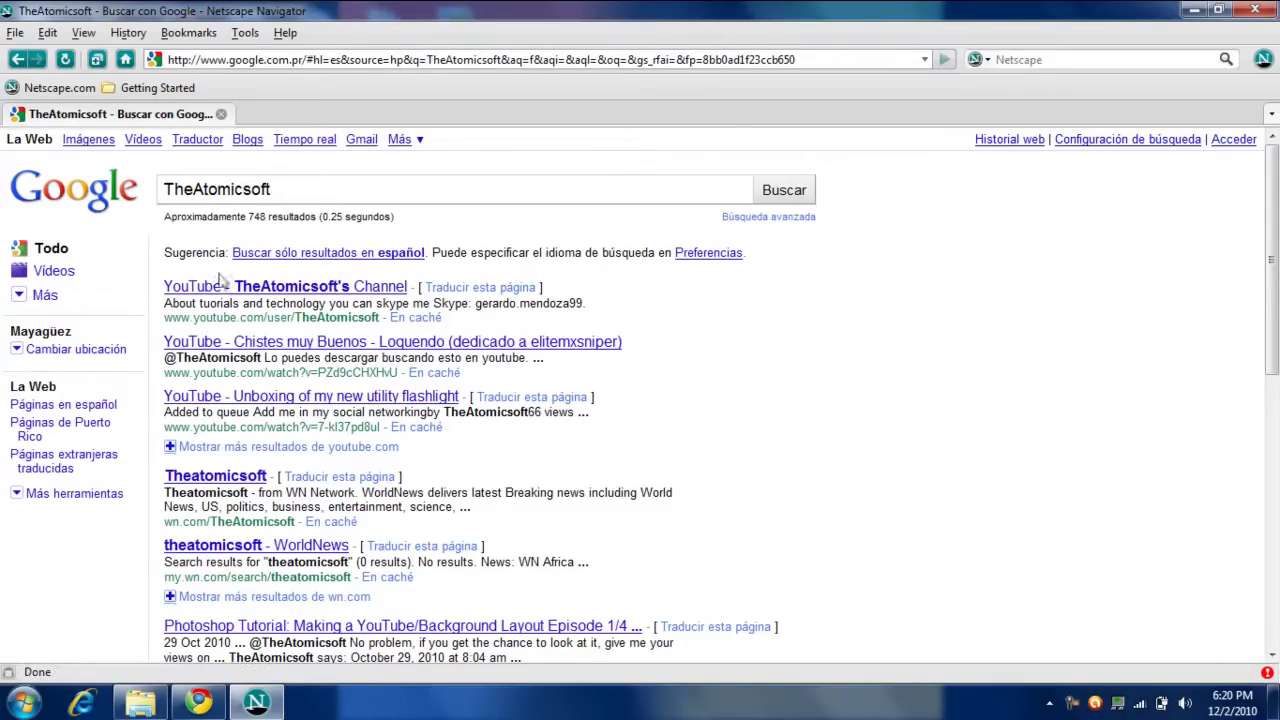
Step: Return to the Google home page and use "Voy a tener suerte" for TheAtomicsoft, agreeing to send the information unencrypted
click(15, 60)
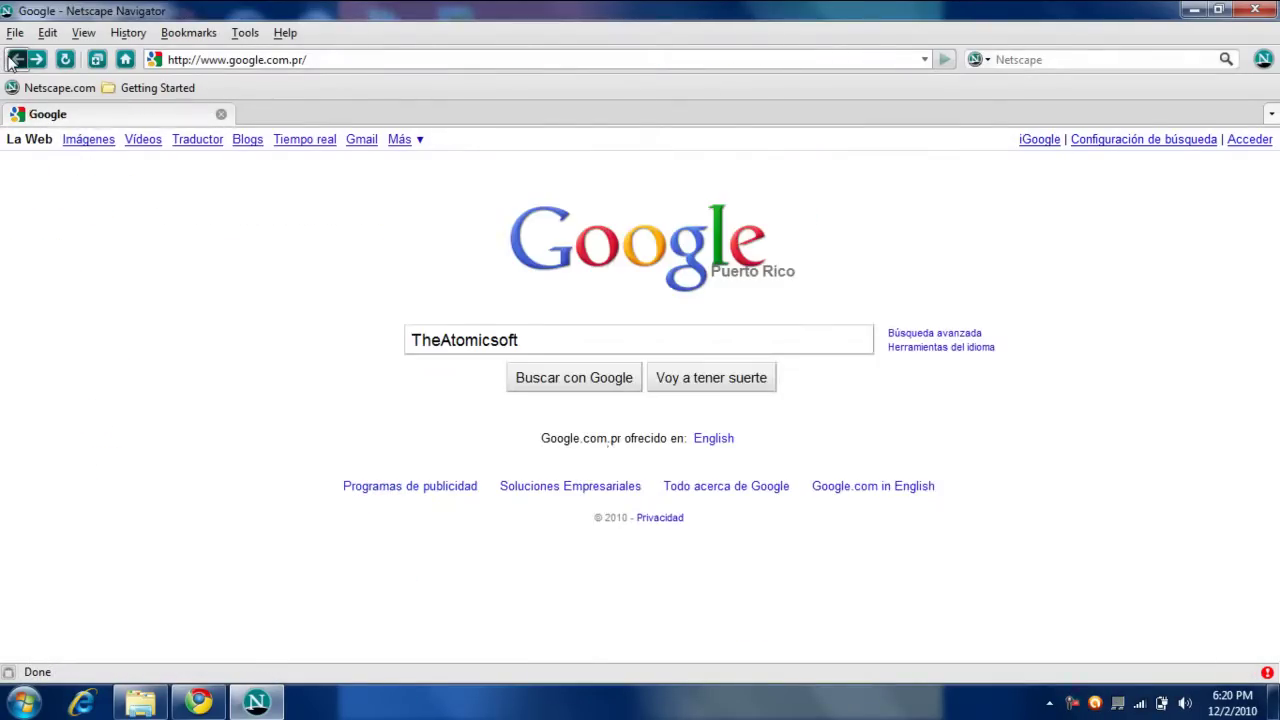
click(722, 376)
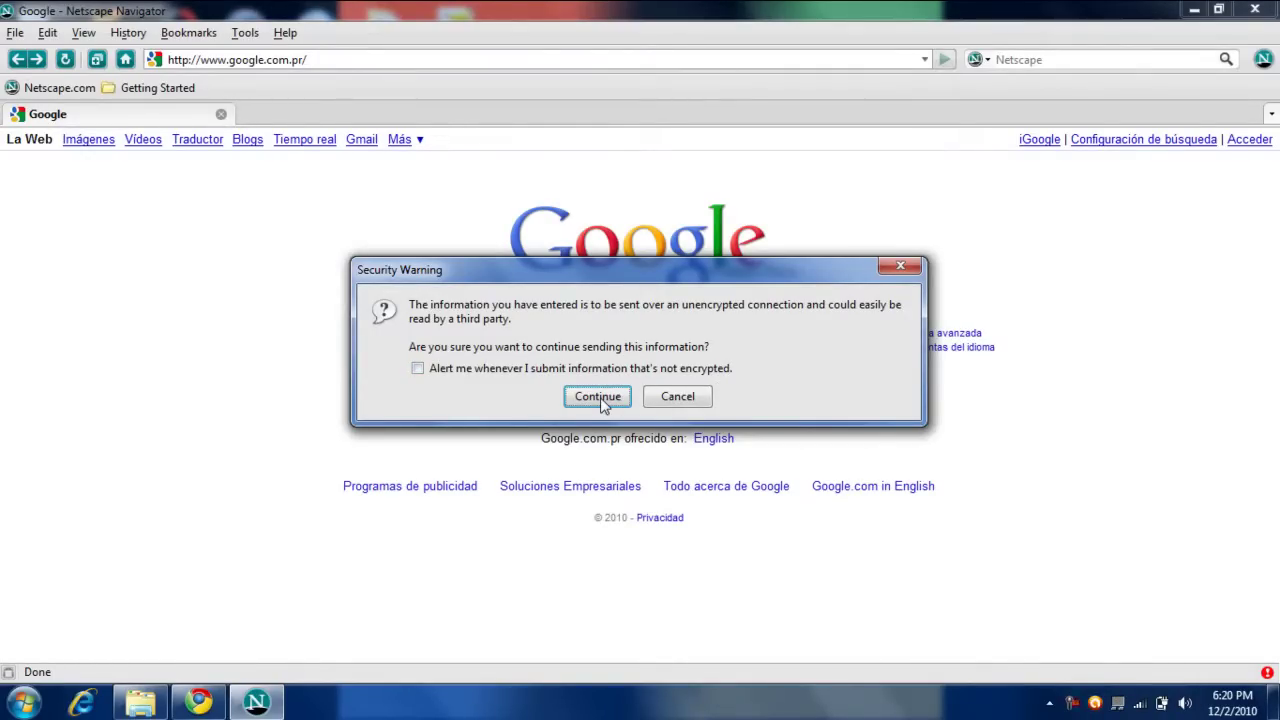
click(600, 398)
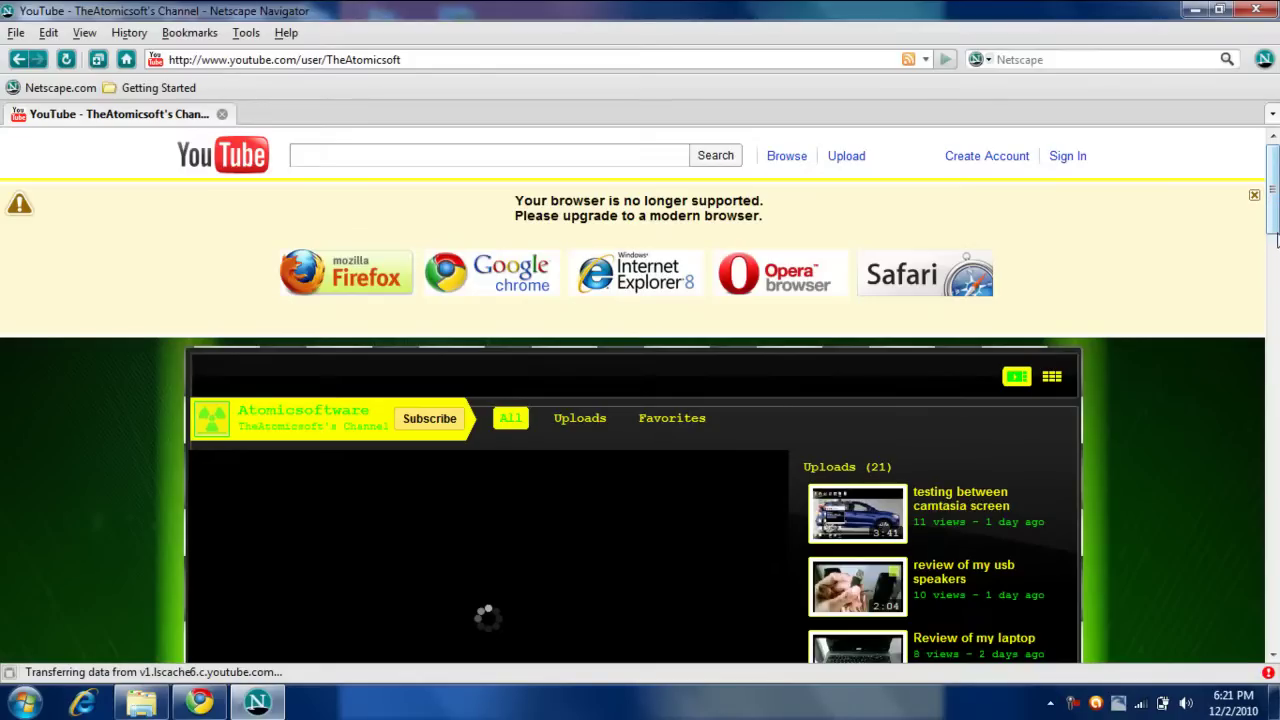
Step: Pause the video playing on the YouTube channel page and minimize the browser window
scroll(1275, 233, down, 9)
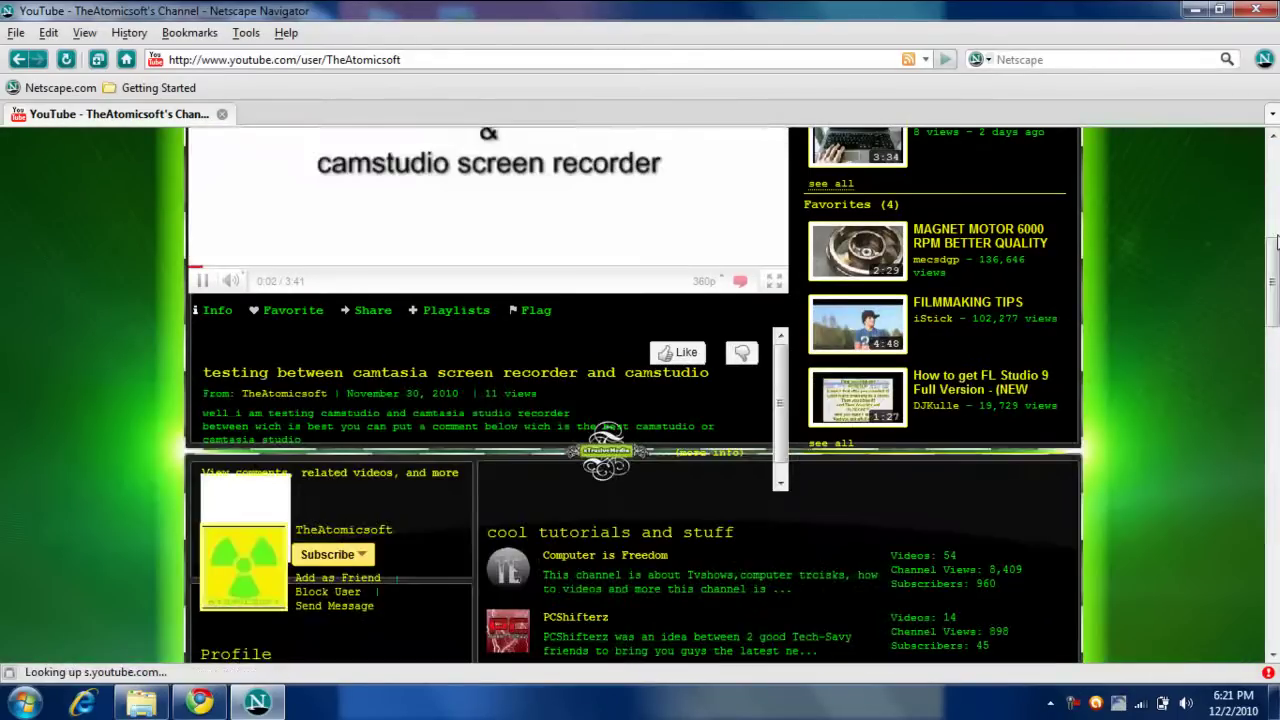
scroll(1275, 238, up, 2)
scroll(1276, 240, up, 2)
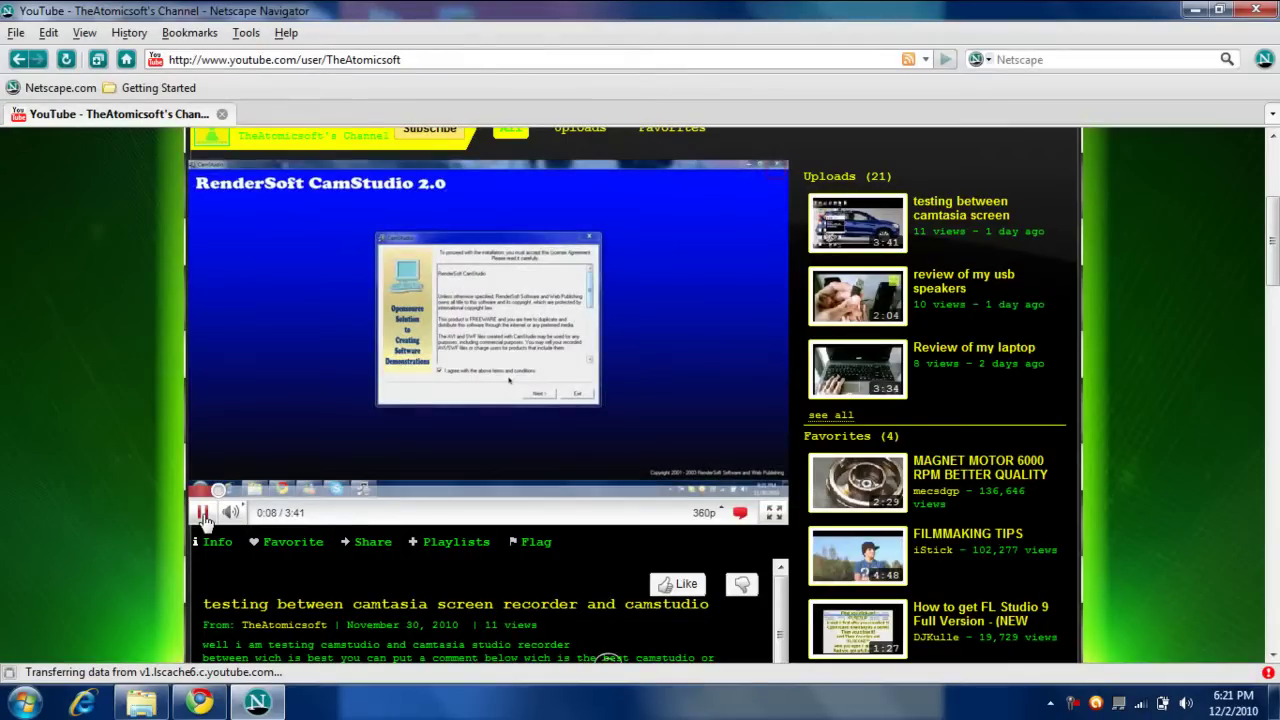
click(203, 513)
click(1193, 10)
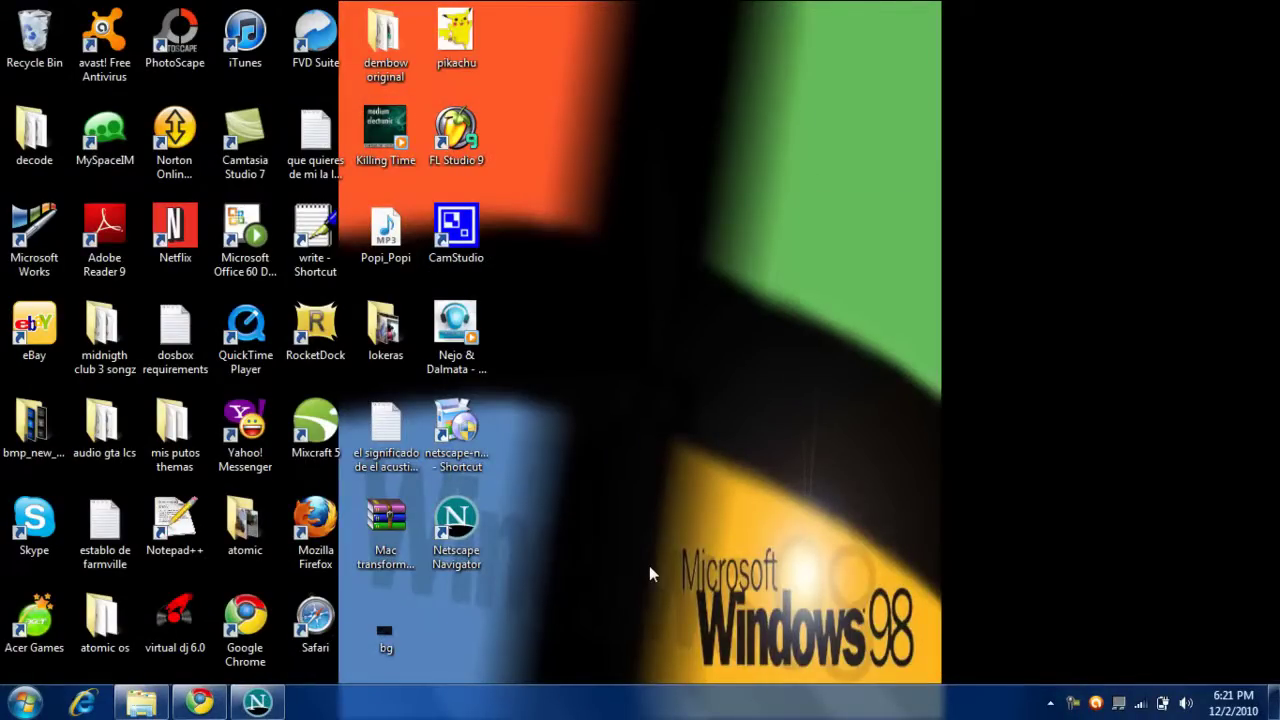